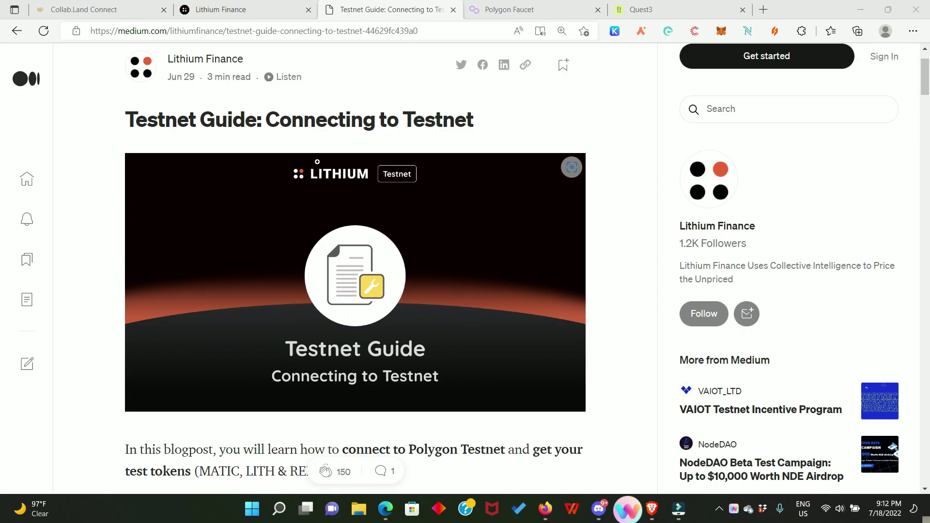
pyautogui.scroll(-1, 356, 171)
pyautogui.scroll(-3, 341, 204)
pyautogui.scroll(-2, 327, 235)
pyautogui.scroll(-2, 328, 236)
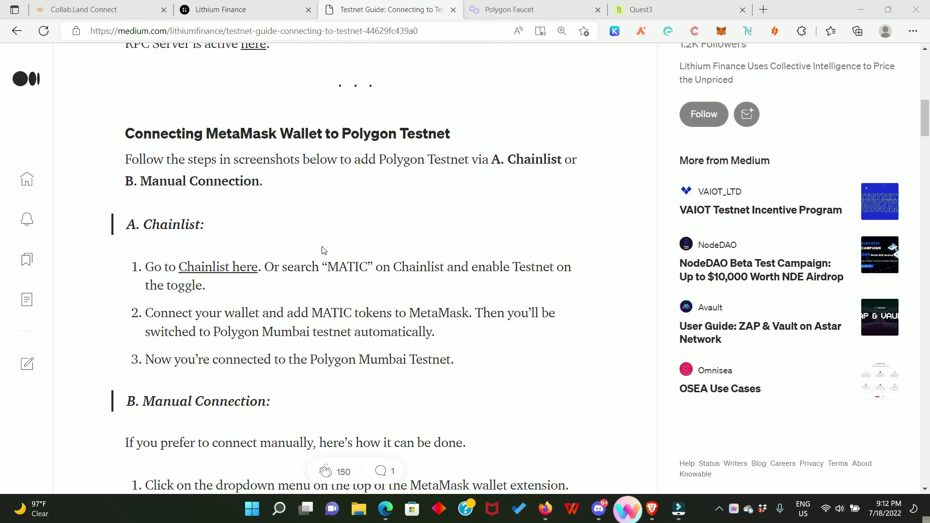
pyautogui.scroll(-2, 321, 249)
pyautogui.scroll(-2, 317, 270)
pyautogui.scroll(-2, 312, 291)
pyautogui.scroll(-4, 305, 309)
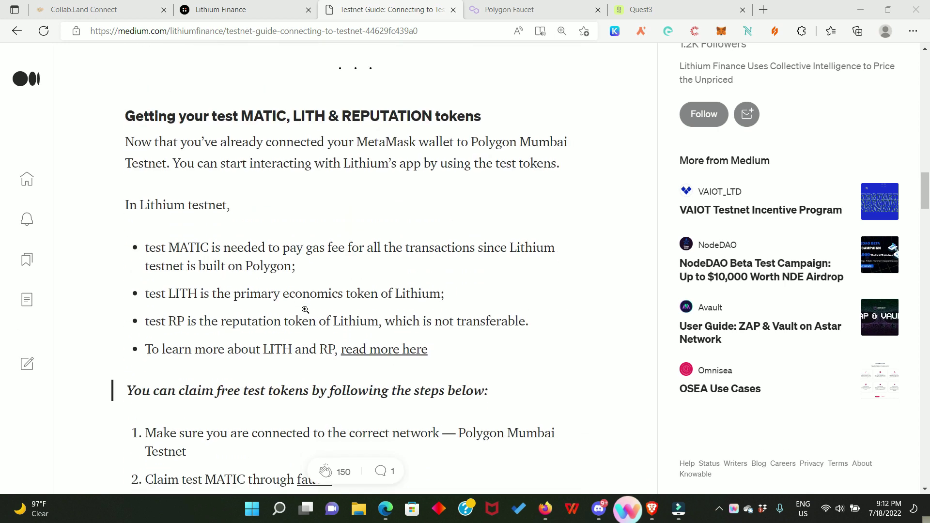
pyautogui.scroll(-4, 298, 320)
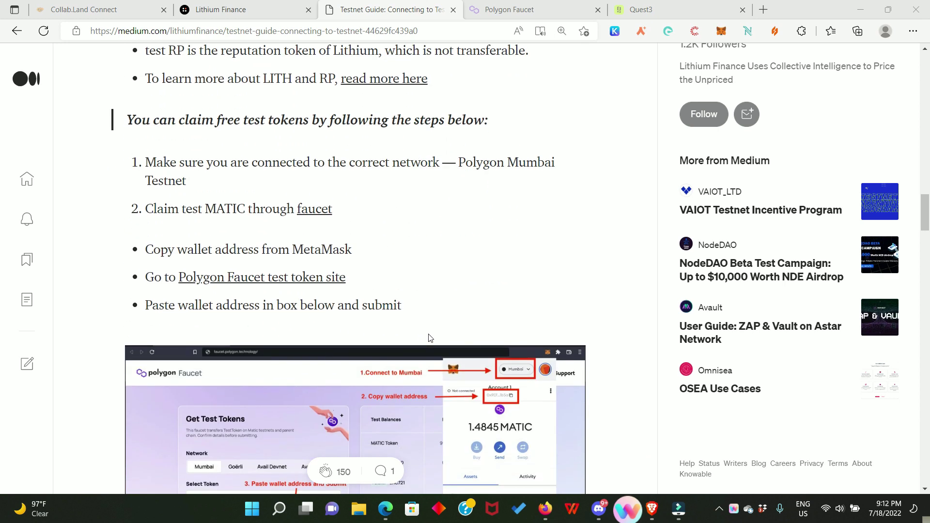
pyautogui.scroll(4, 461, 337)
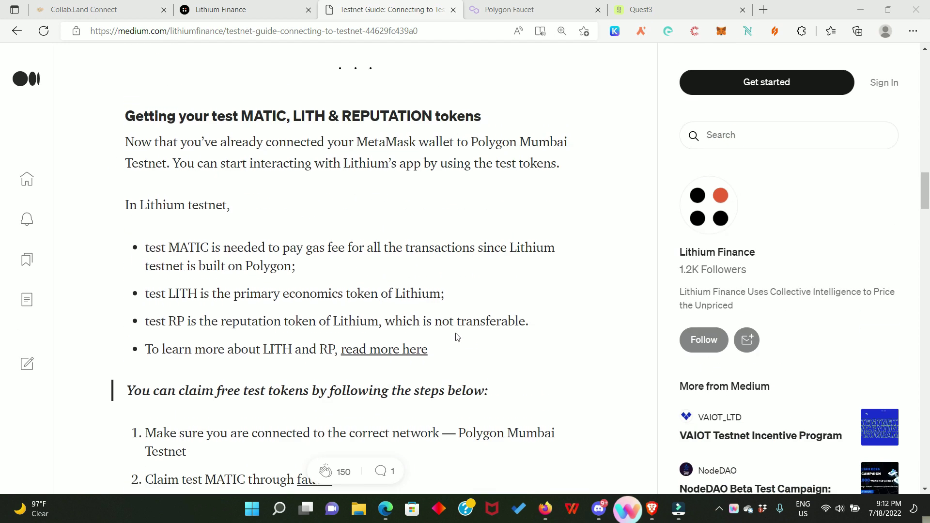
pyautogui.scroll(4, 454, 342)
pyautogui.scroll(4, 383, 371)
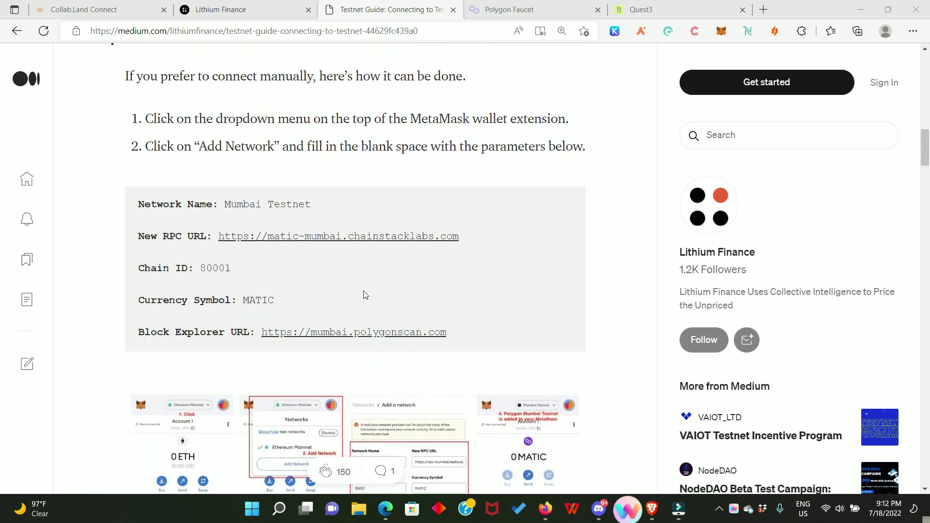
pyautogui.scroll(2, 381, 195)
pyautogui.scroll(5, 433, 168)
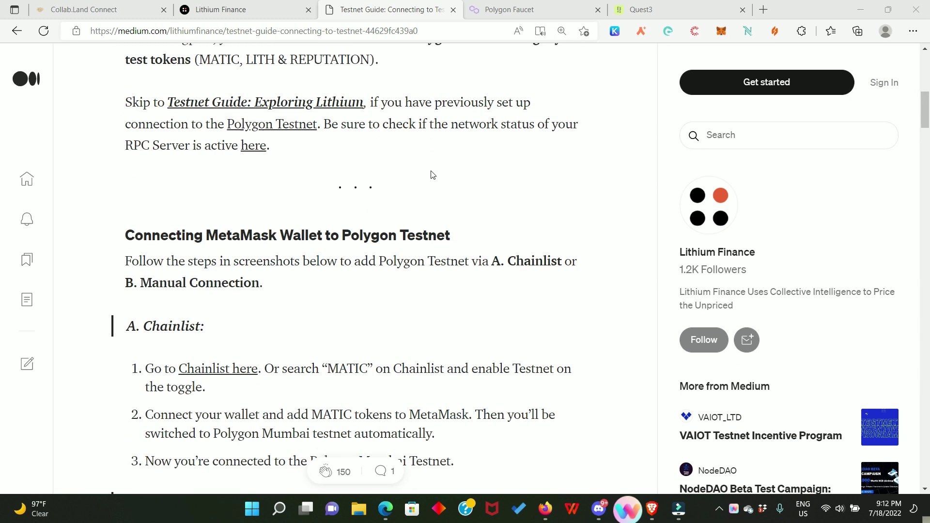
# Return from the Medium guide to the Lithium Finance pricing quests page.
pyautogui.hotkey('ctrl', 'shift', 'Tab')
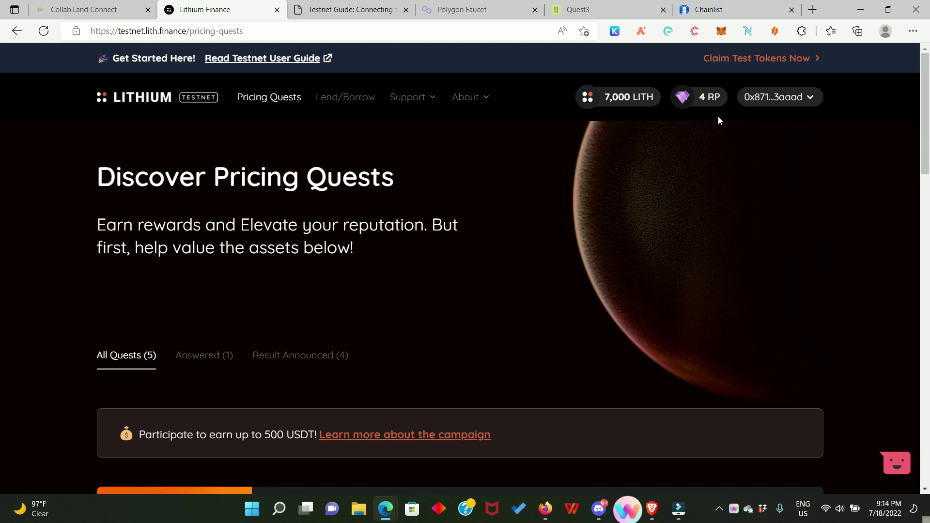
# In Chainlist, search 'mum' with testnets shown, connect the wallet to Mumbai, and return to Lithium Finance.
pyautogui.click(709, 10)
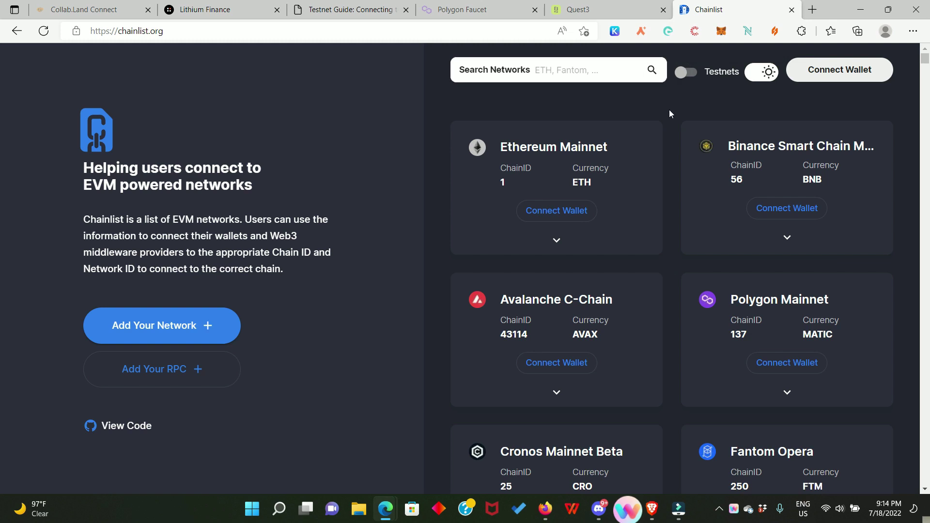
pyautogui.click(567, 73)
pyautogui.write('mu')
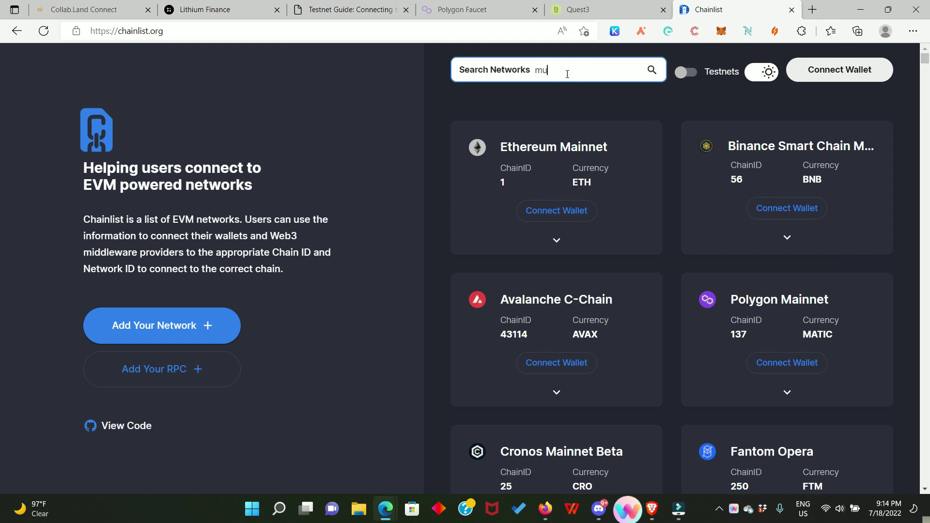
pyautogui.write('m')
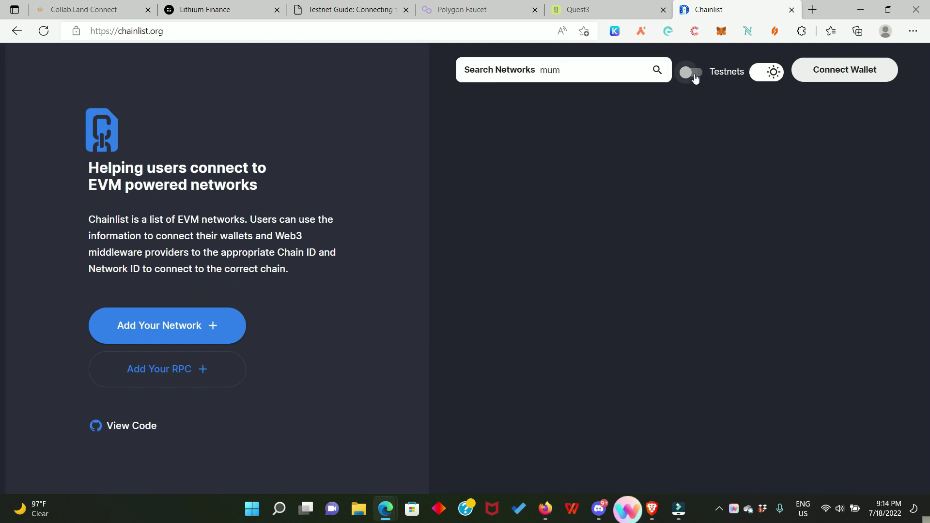
pyautogui.click(691, 73)
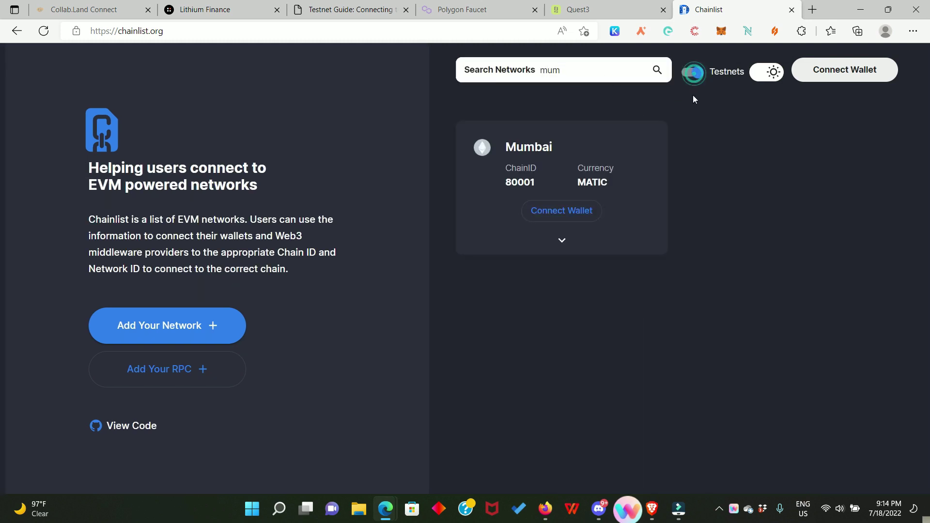
pyautogui.click(563, 214)
pyautogui.click(218, 10)
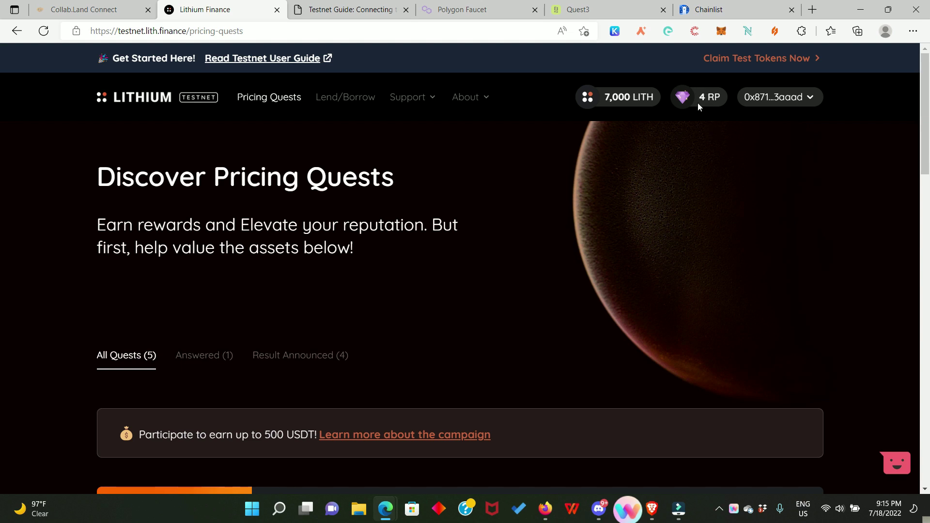
# Reach the Claim Test Tokens page from the banner and come back to it from the Polygon Faucet tab.
pyautogui.click(752, 63)
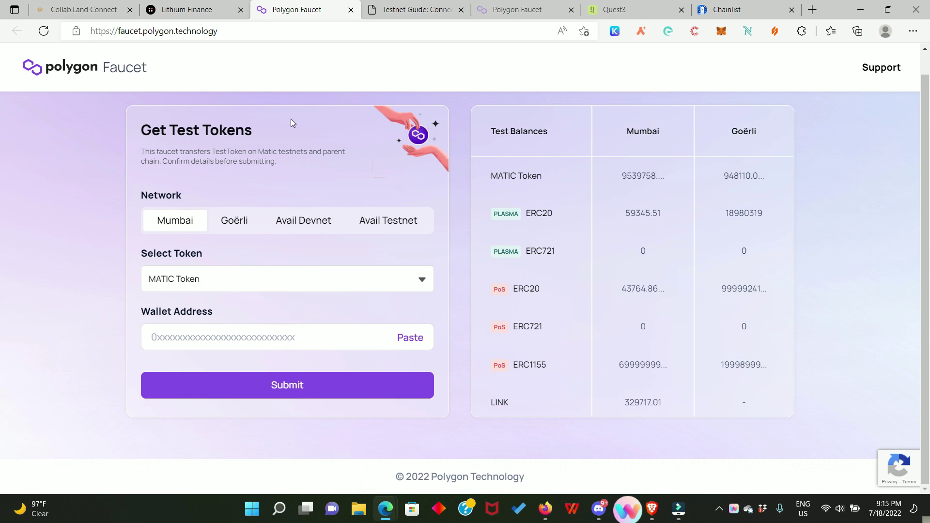
pyautogui.click(201, 13)
pyautogui.scroll(-2, 615, 375)
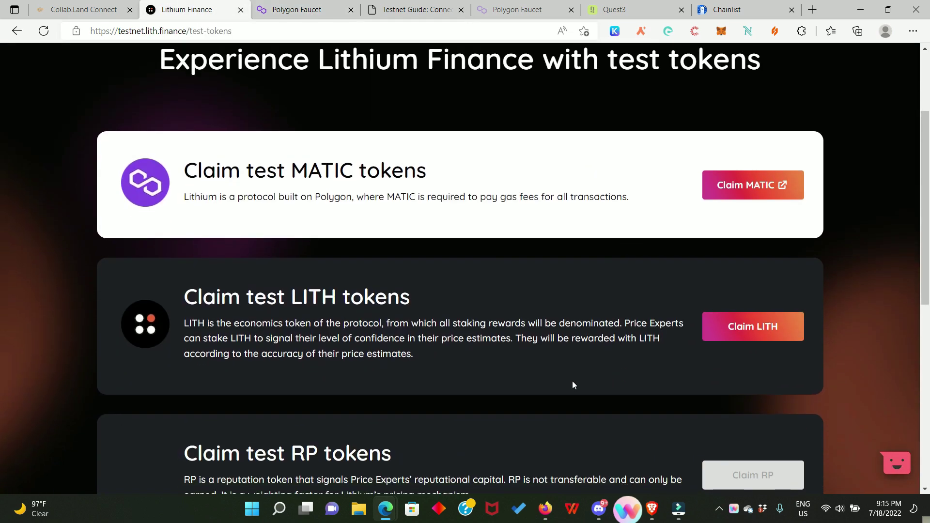
pyautogui.scroll(-1, 672, 383)
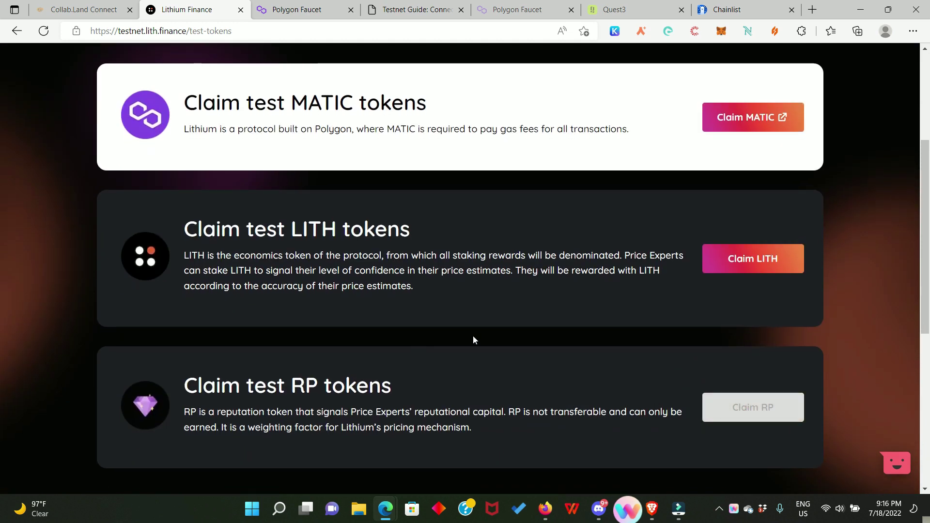
pyautogui.scroll(3, 473, 335)
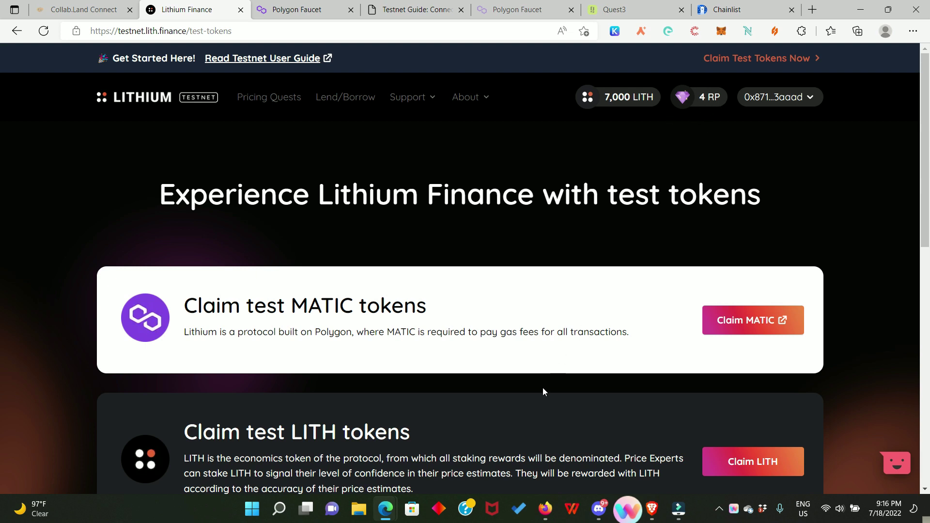
pyautogui.scroll(-1, 532, 402)
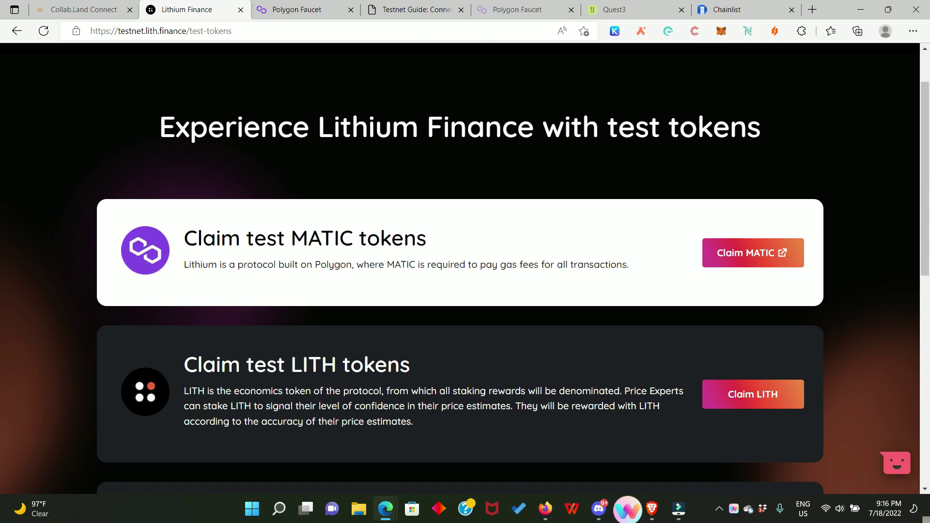
pyautogui.scroll(-1, 432, 409)
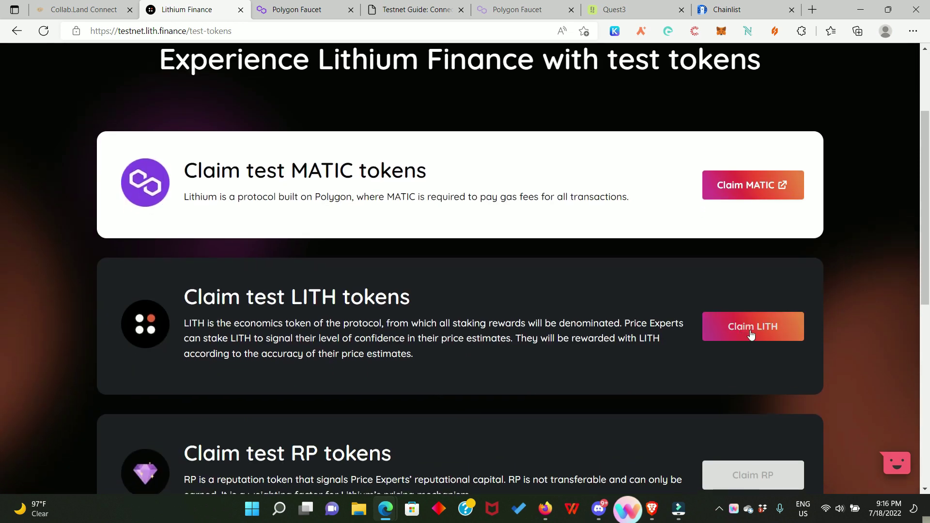
# Claim the test LITH tokens and approve the minting transaction in MetaMask.
pyautogui.click(736, 333)
pyautogui.scroll(2, 525, 372)
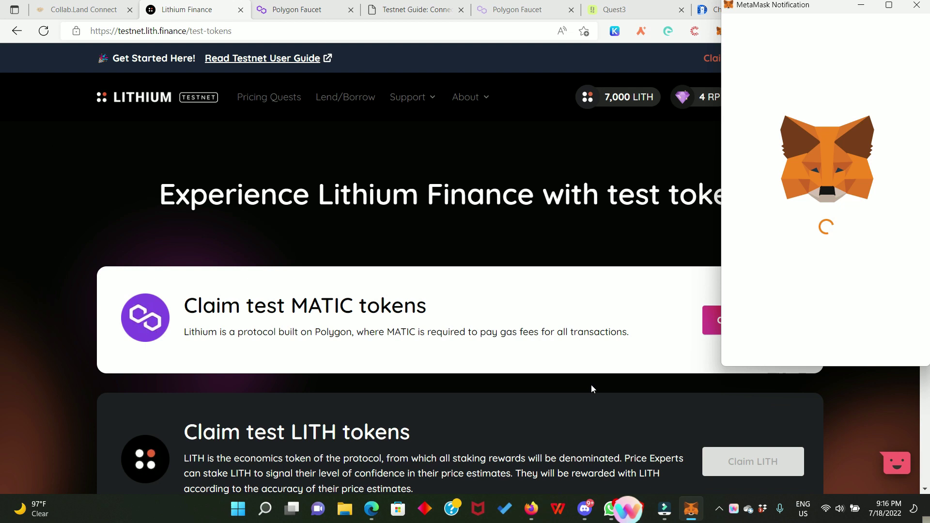
pyautogui.scroll(-2, 864, 300)
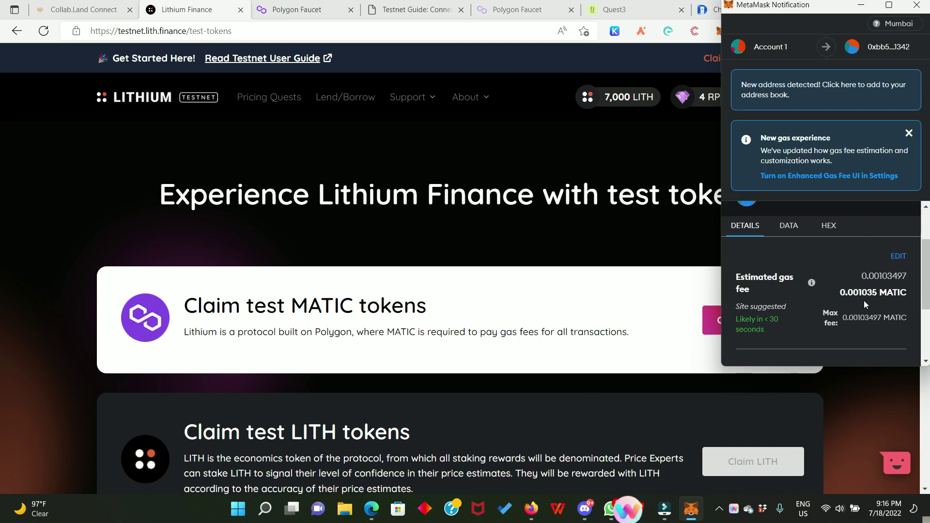
pyautogui.scroll(-2, 862, 302)
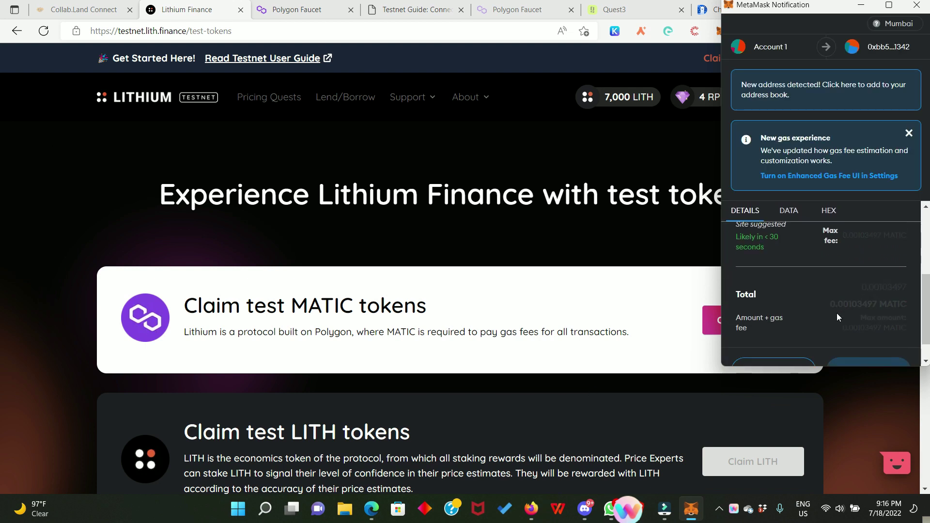
pyautogui.scroll(-1, 857, 334)
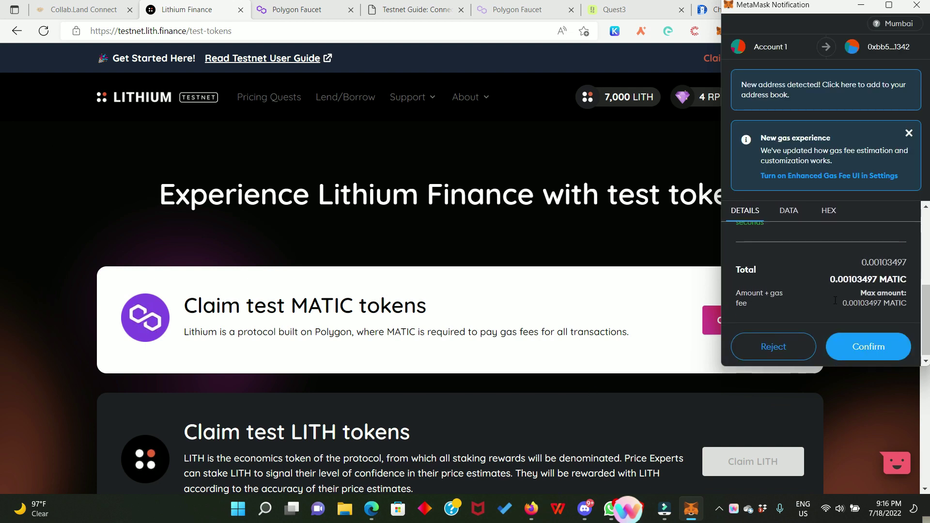
pyautogui.click(876, 349)
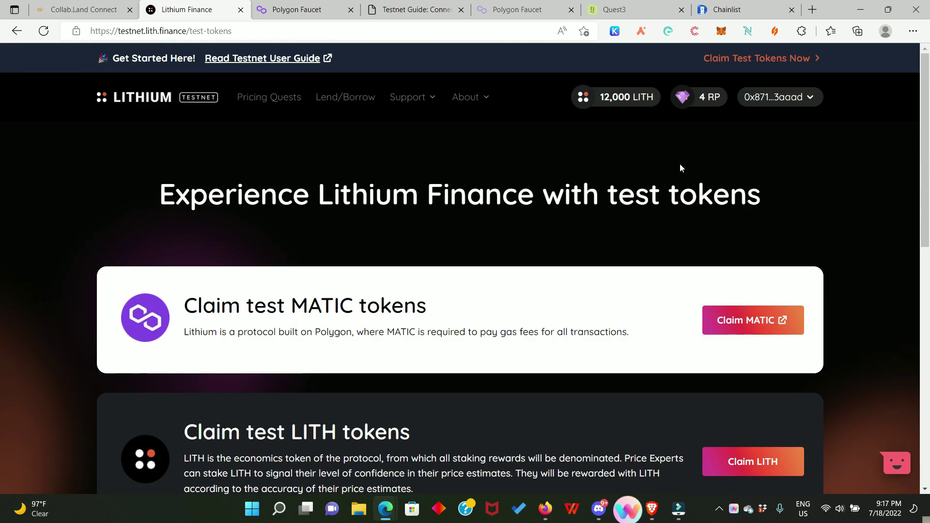
pyautogui.scroll(-5, 680, 168)
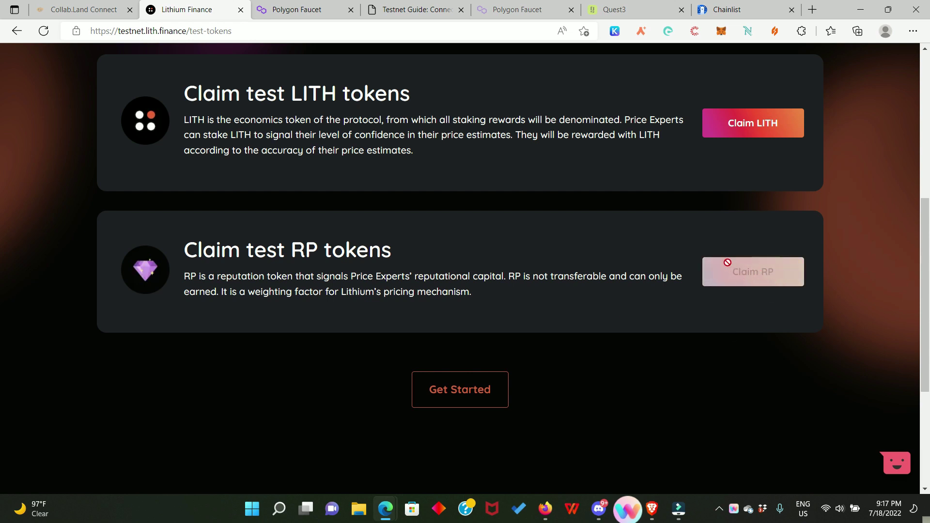
pyautogui.scroll(2, 725, 190)
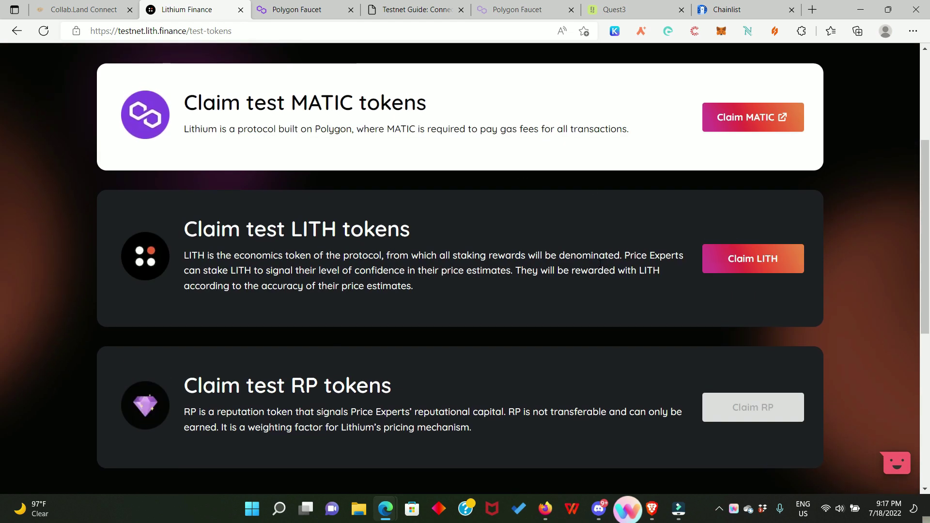
pyautogui.scroll(-2, 598, 213)
pyautogui.scroll(1, 561, 254)
pyautogui.scroll(4, 562, 254)
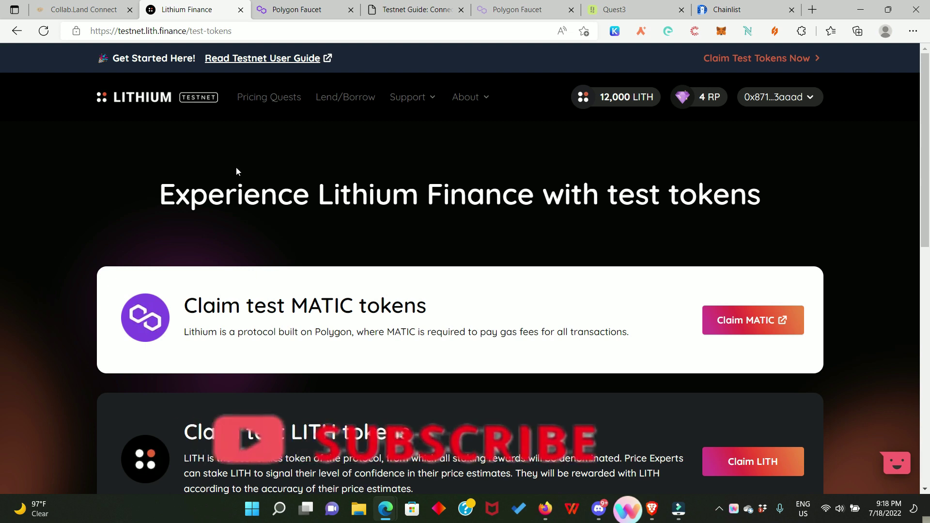
pyautogui.click(291, 103)
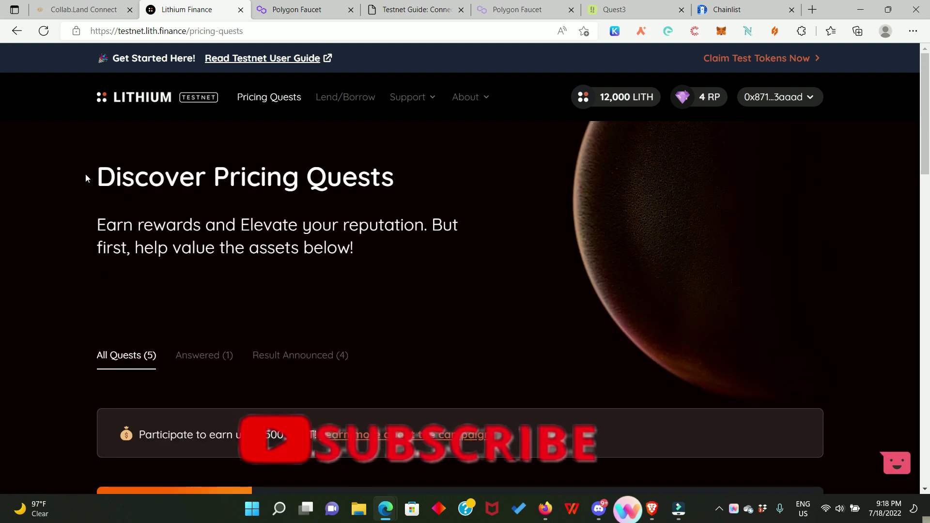
pyautogui.moveTo(86, 175); pyautogui.dragTo(447, 260)
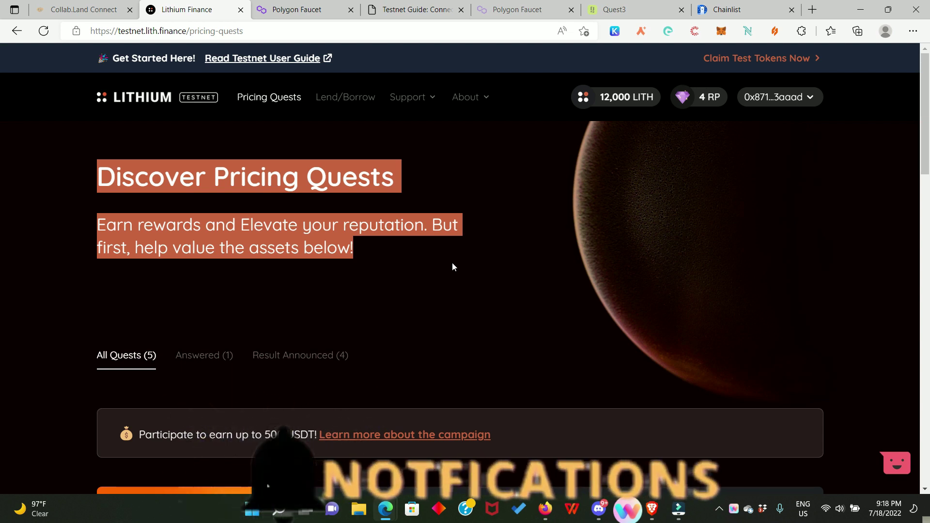
pyautogui.click(93, 358)
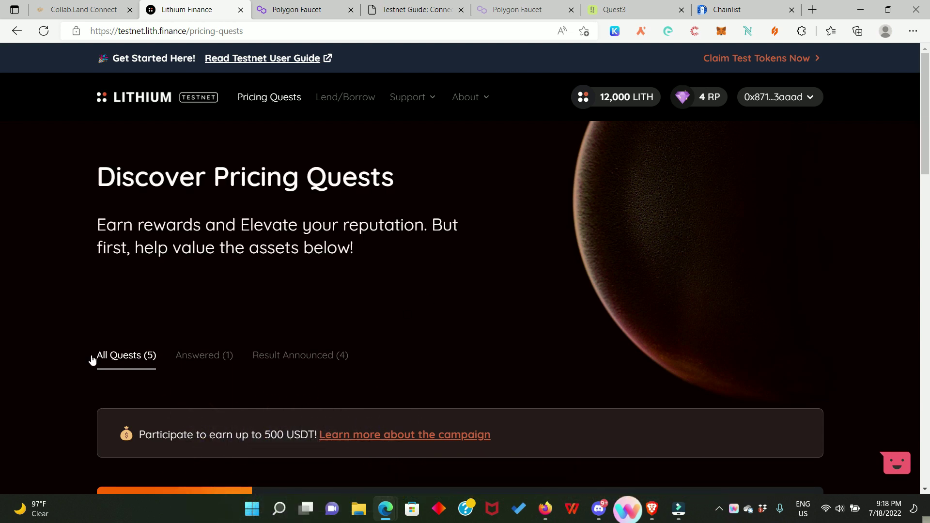
pyautogui.scroll(-4, 441, 435)
pyautogui.scroll(-2, 441, 432)
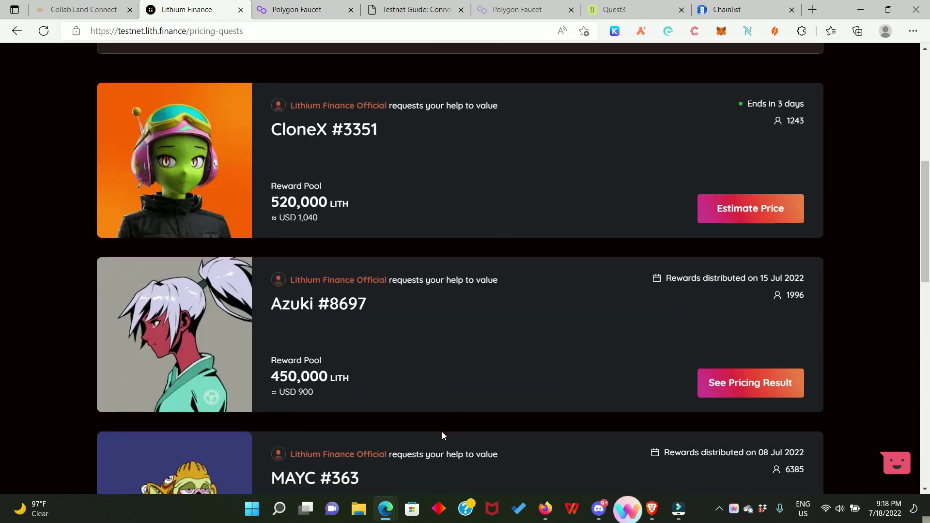
pyautogui.scroll(4, 383, 201)
pyautogui.scroll(-2, 383, 331)
pyautogui.scroll(-1, 383, 334)
pyautogui.scroll(-2, 383, 334)
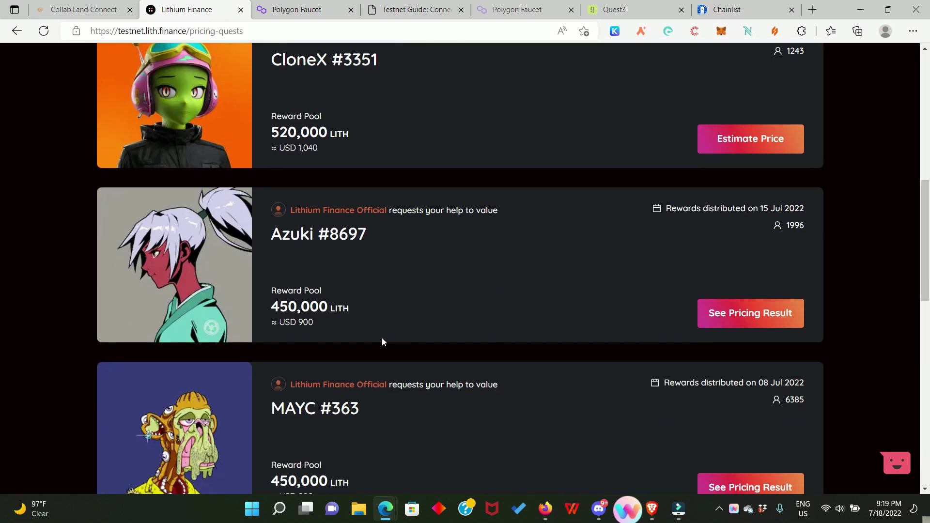
pyautogui.scroll(-4, 382, 342)
pyautogui.scroll(-4, 383, 341)
pyautogui.scroll(2, 382, 341)
pyautogui.scroll(2, 384, 338)
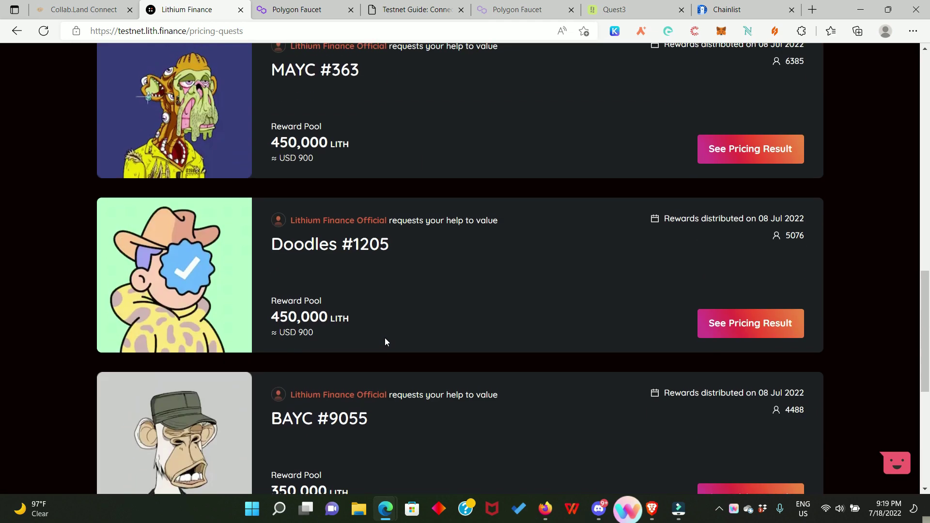
pyautogui.scroll(7, 395, 320)
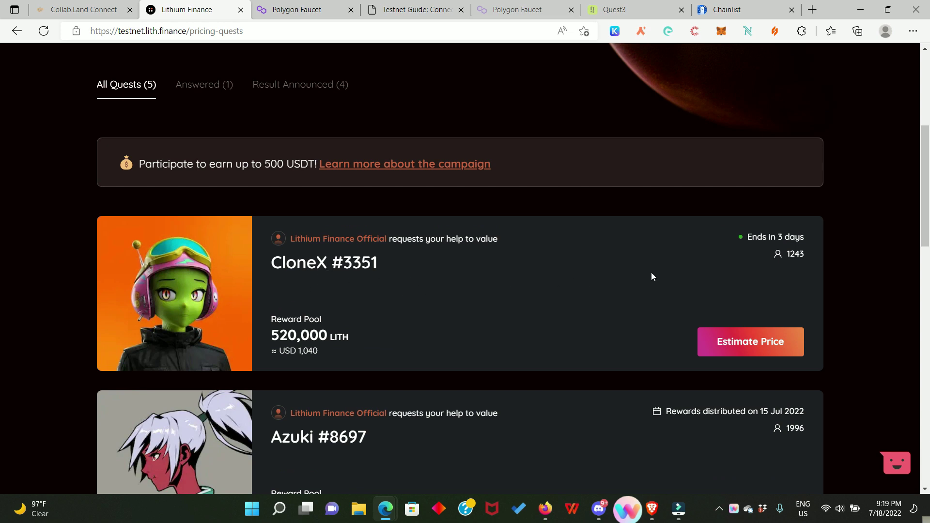
pyautogui.scroll(-1, 658, 232)
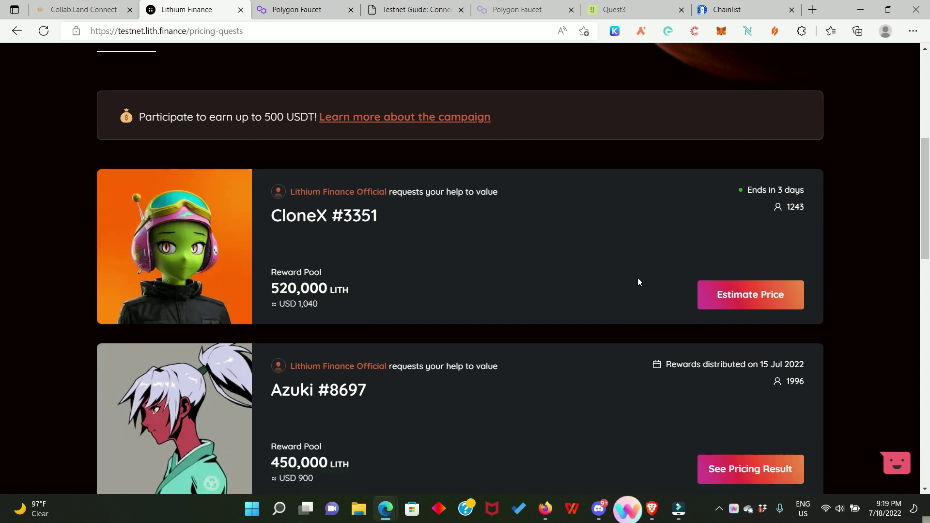
pyautogui.scroll(1, 637, 279)
pyautogui.scroll(-1, 617, 395)
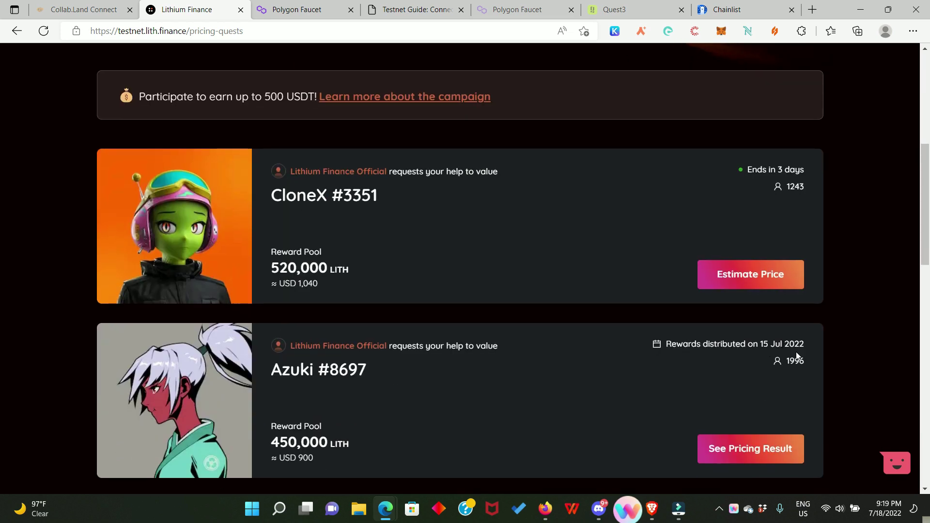
pyautogui.scroll(-4, 727, 323)
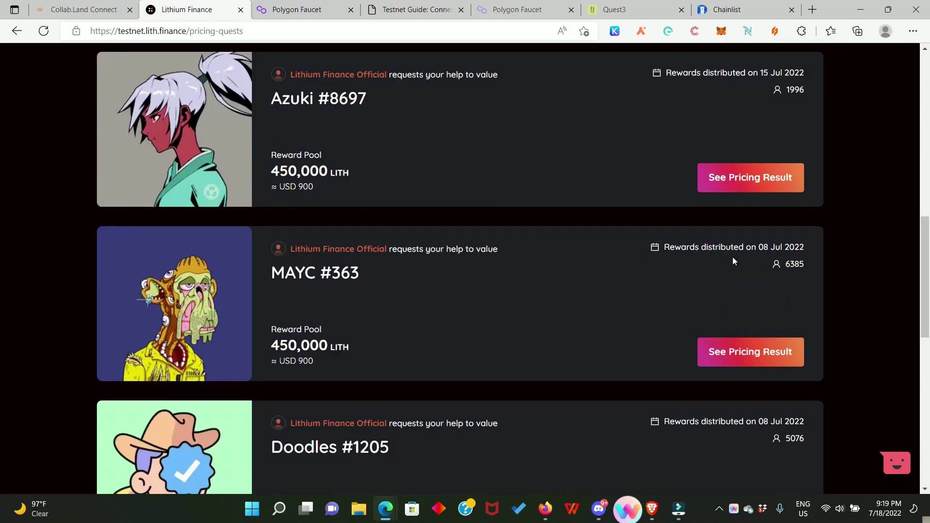
pyautogui.scroll(-2, 688, 294)
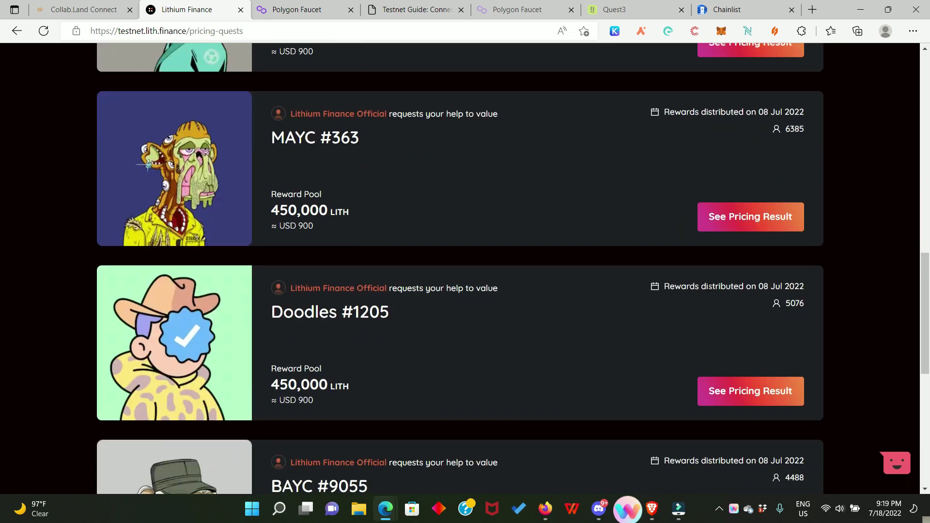
pyautogui.scroll(-1, 738, 322)
pyautogui.scroll(-2, 738, 322)
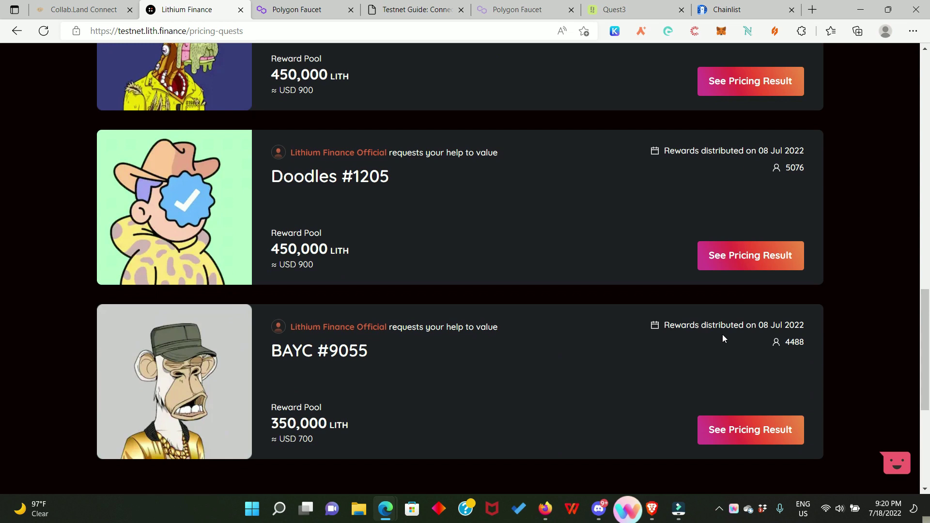
pyautogui.scroll(4, 542, 245)
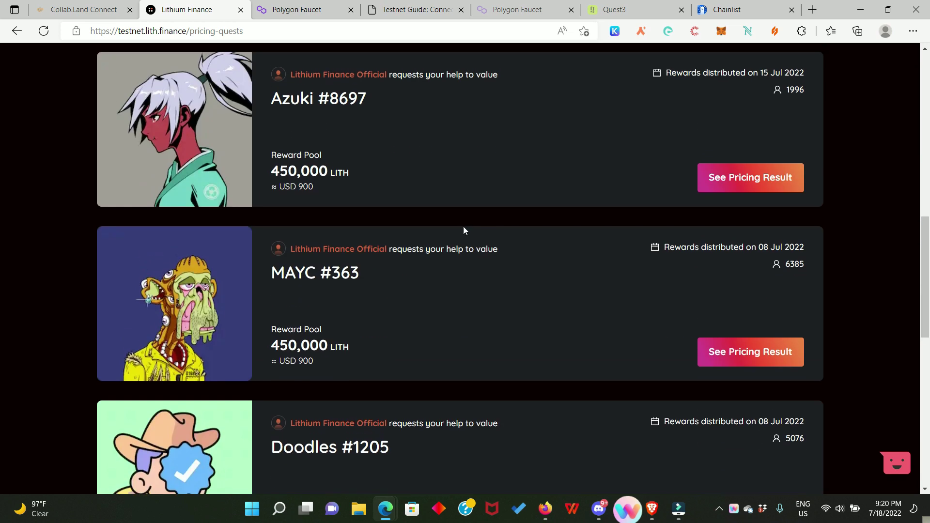
pyautogui.scroll(4, 463, 213)
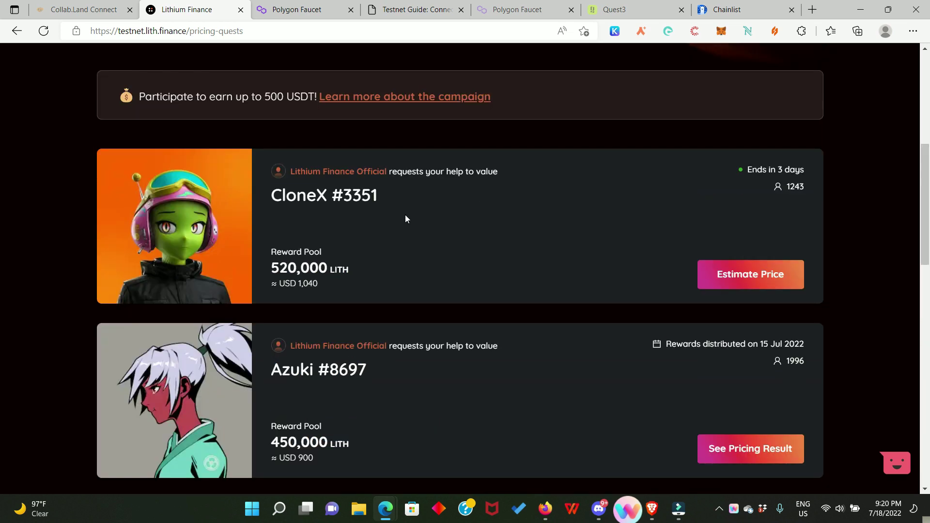
pyautogui.scroll(2, 465, 258)
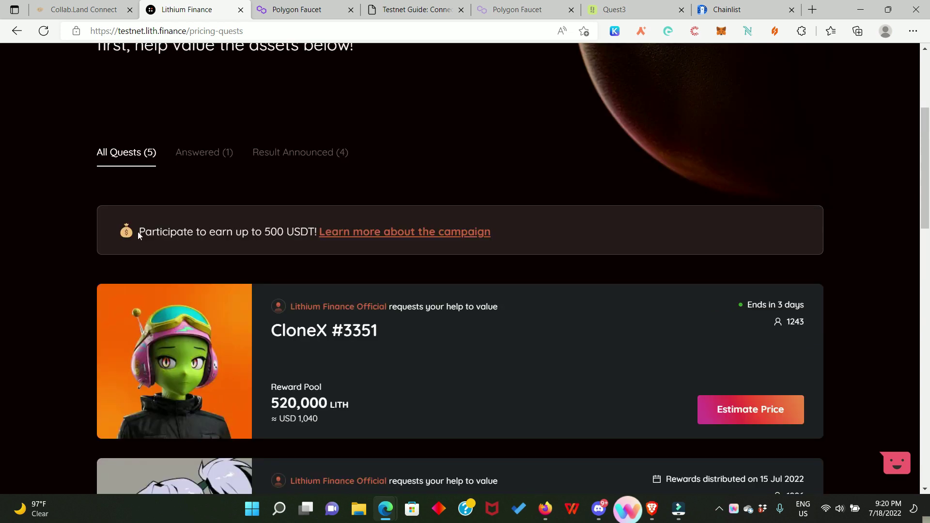
pyautogui.moveTo(137, 232); pyautogui.dragTo(291, 241)
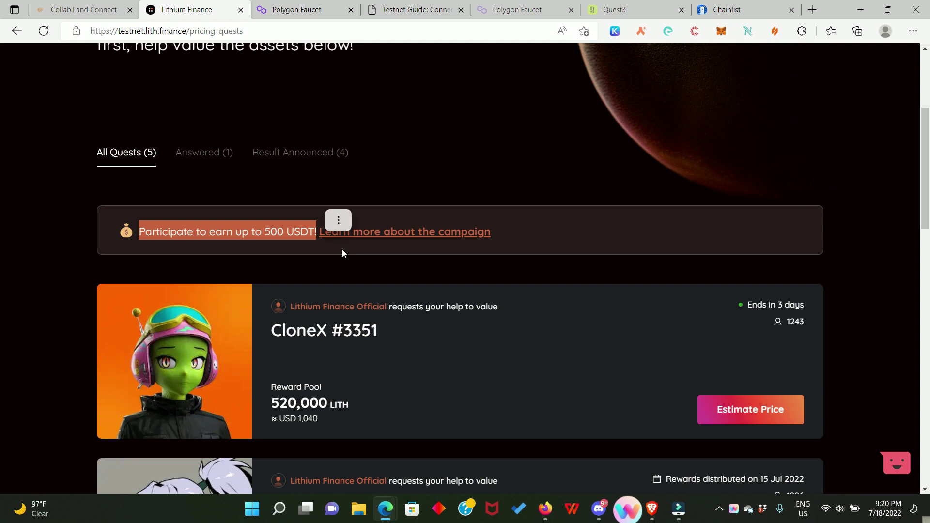
pyautogui.click(557, 263)
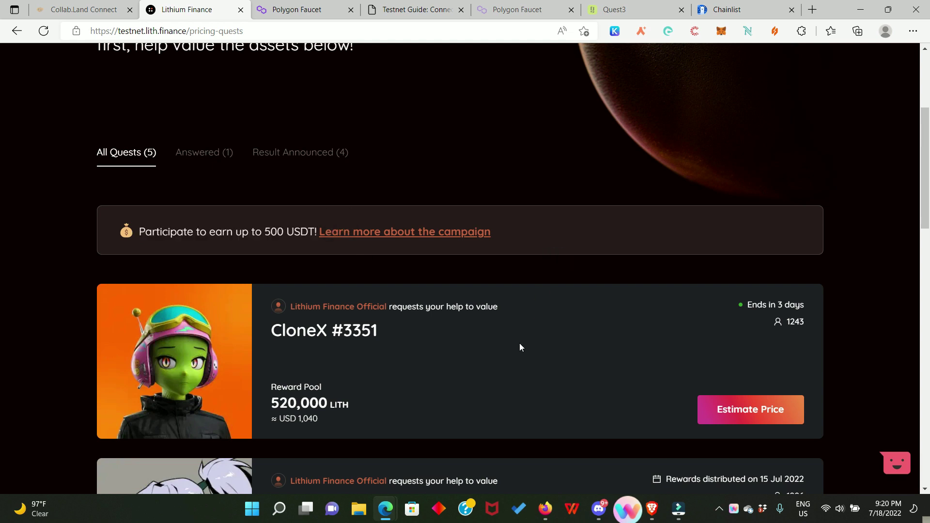
pyautogui.scroll(-1, 519, 343)
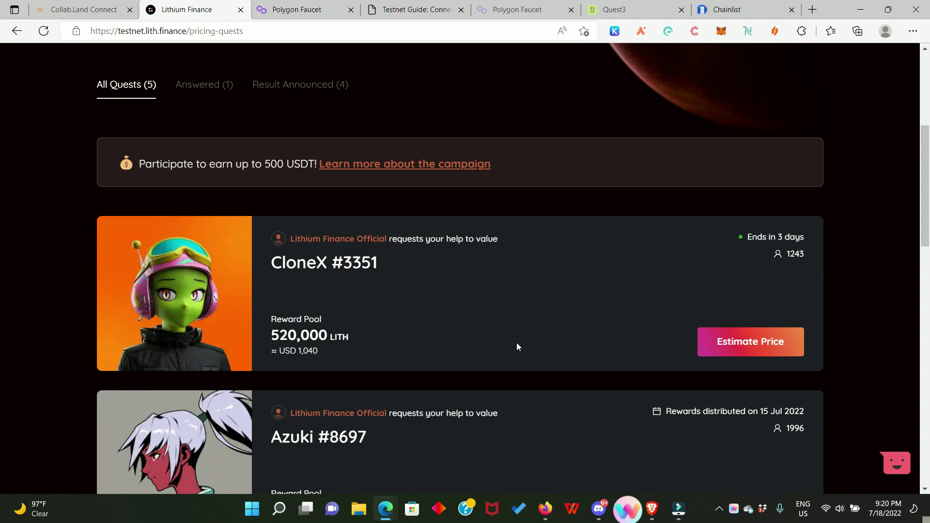
pyautogui.scroll(-8, 513, 347)
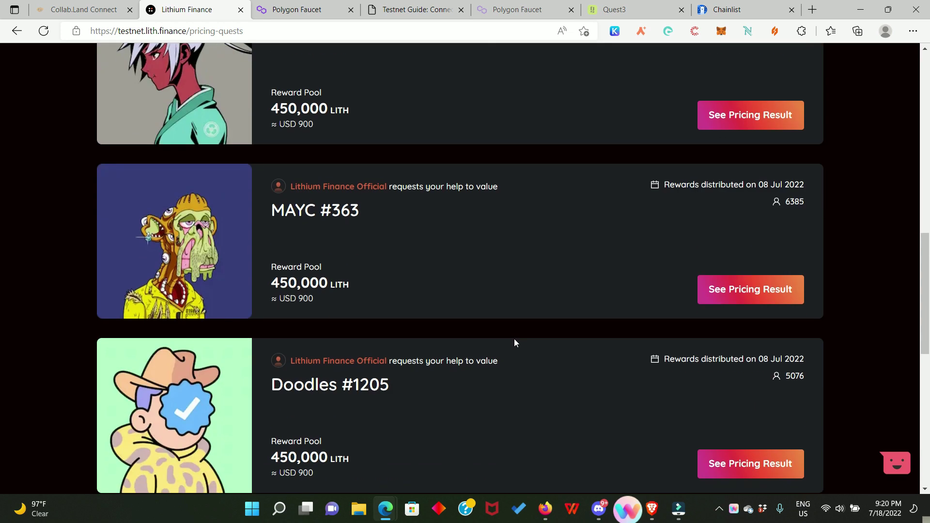
pyautogui.scroll(-2, 513, 339)
pyautogui.scroll(-3, 508, 338)
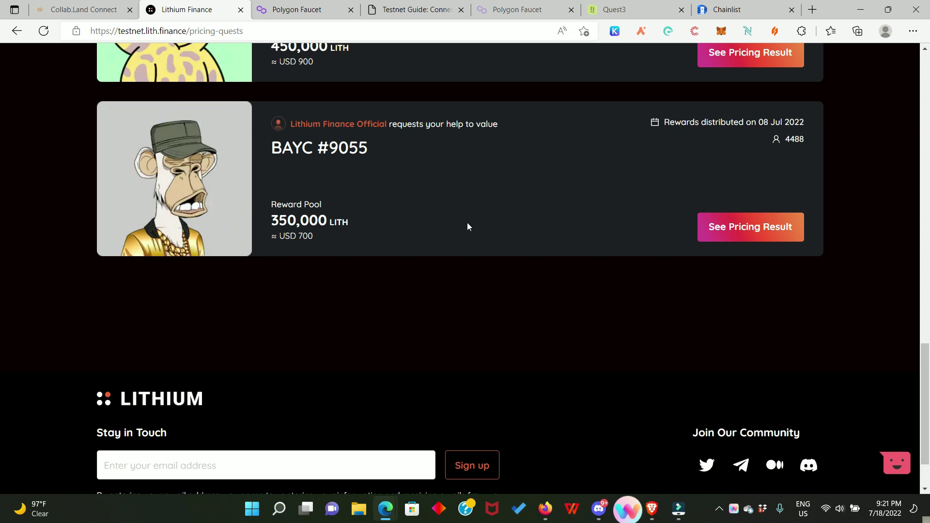
pyautogui.scroll(1, 375, 219)
pyautogui.scroll(6, 380, 214)
pyautogui.scroll(-1, 409, 317)
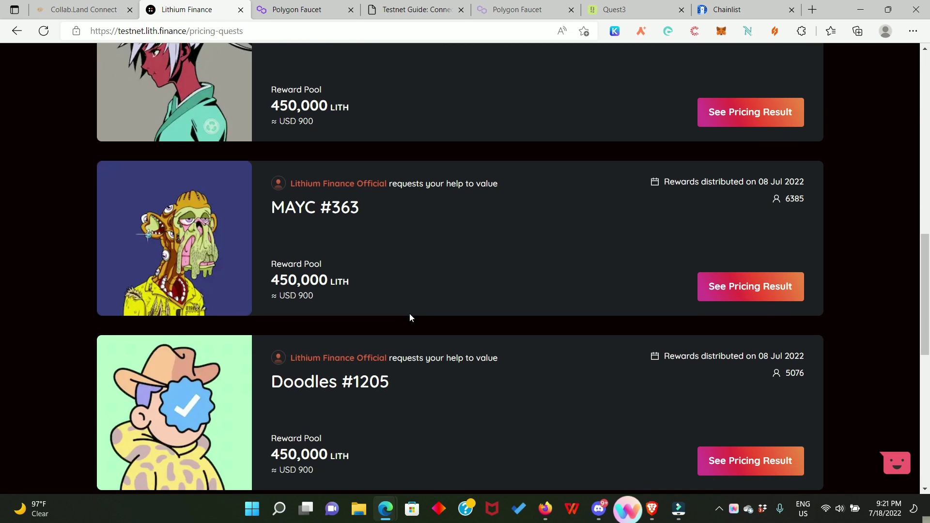
pyautogui.scroll(1, 409, 318)
pyautogui.scroll(4, 409, 318)
pyautogui.scroll(-1, 407, 318)
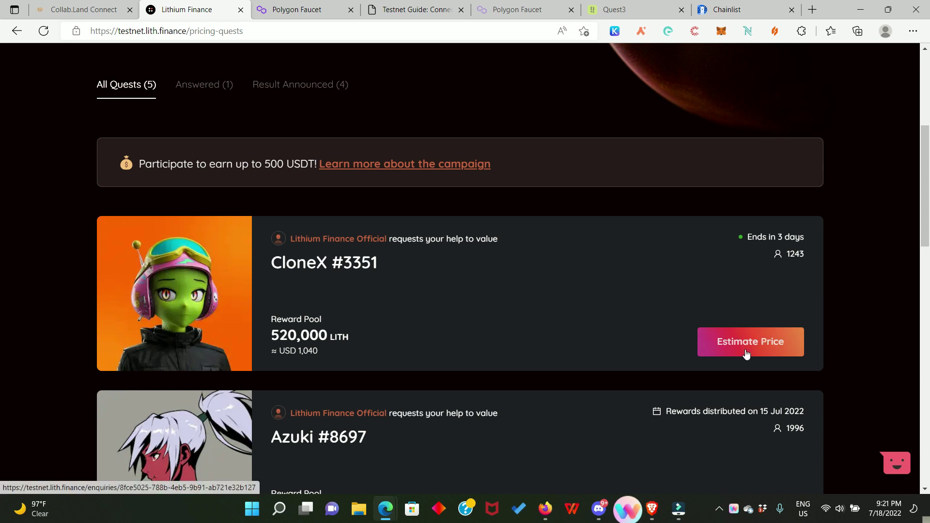
pyautogui.click(772, 354)
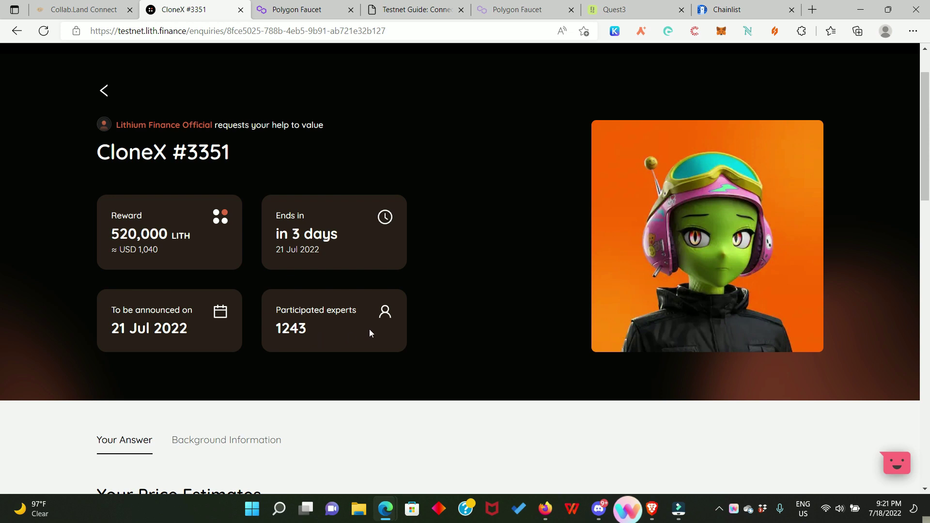
pyautogui.scroll(-4, 430, 297)
pyautogui.scroll(-1, 430, 298)
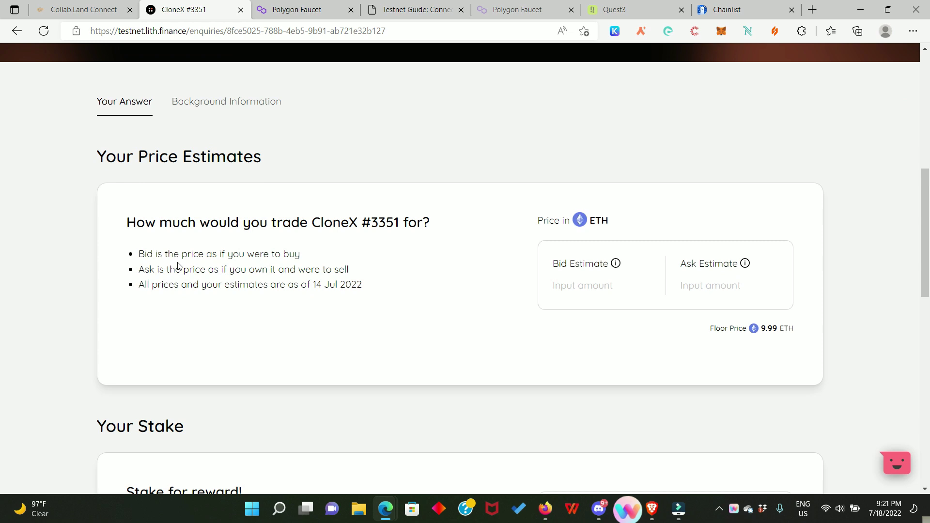
# Select and copy the CloneX #3351 pricing question and its bid/ask explanation bullets.
pyautogui.click(110, 255)
pyautogui.moveTo(120, 232); pyautogui.dragTo(435, 246)
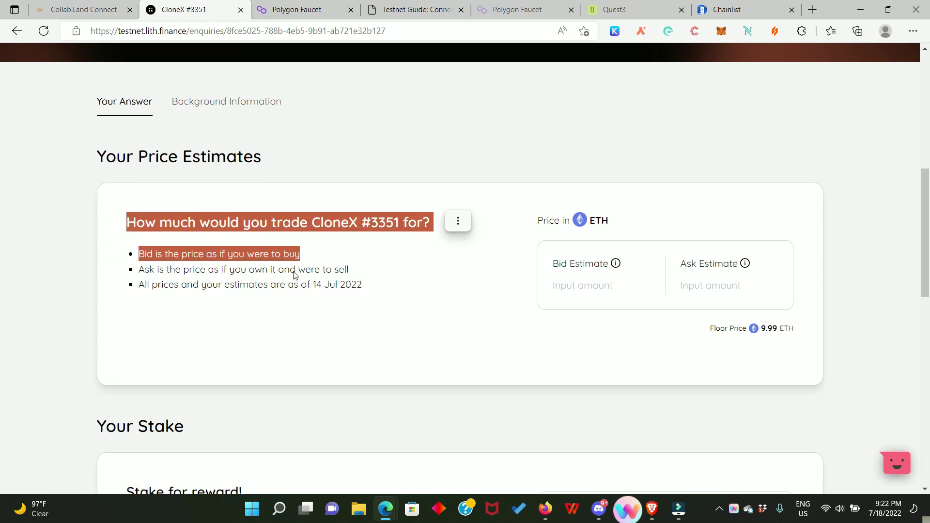
pyautogui.click(139, 299)
pyautogui.moveTo(123, 256); pyautogui.dragTo(317, 286)
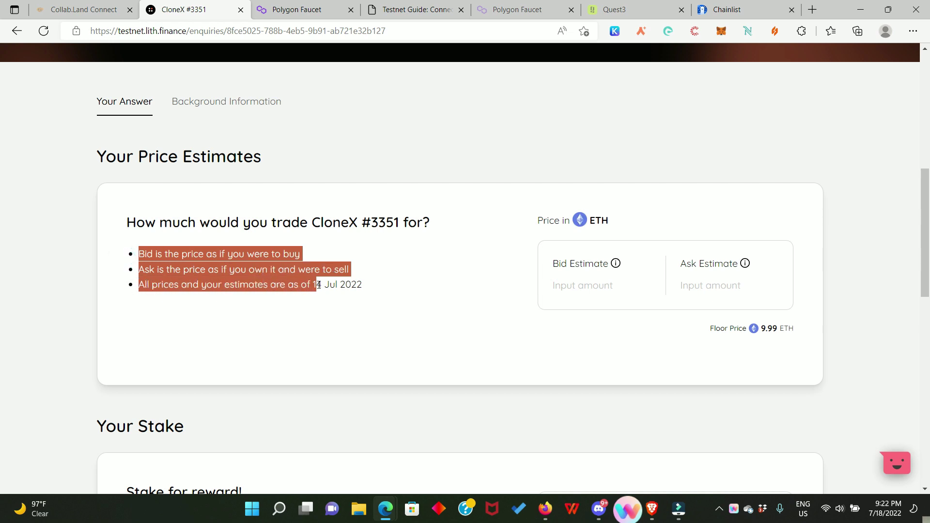
pyautogui.moveTo(318, 286); pyautogui.dragTo(328, 285)
pyautogui.moveTo(329, 284); pyautogui.dragTo(366, 293)
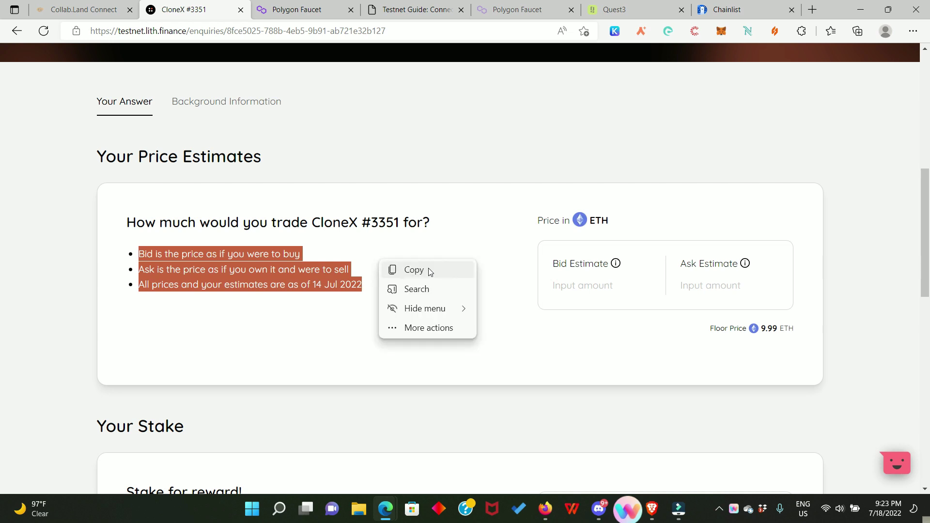
pyautogui.click(427, 268)
pyautogui.click(457, 248)
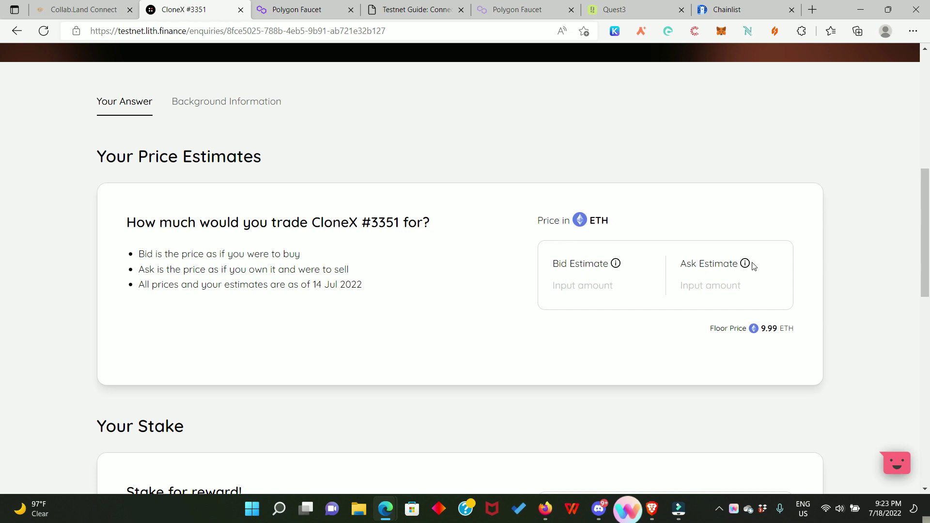
# Enter a 9 ETH bid estimate and a 12 ETH ask estimate for CloneX #3351.
pyautogui.click(581, 287)
pyautogui.write('9')
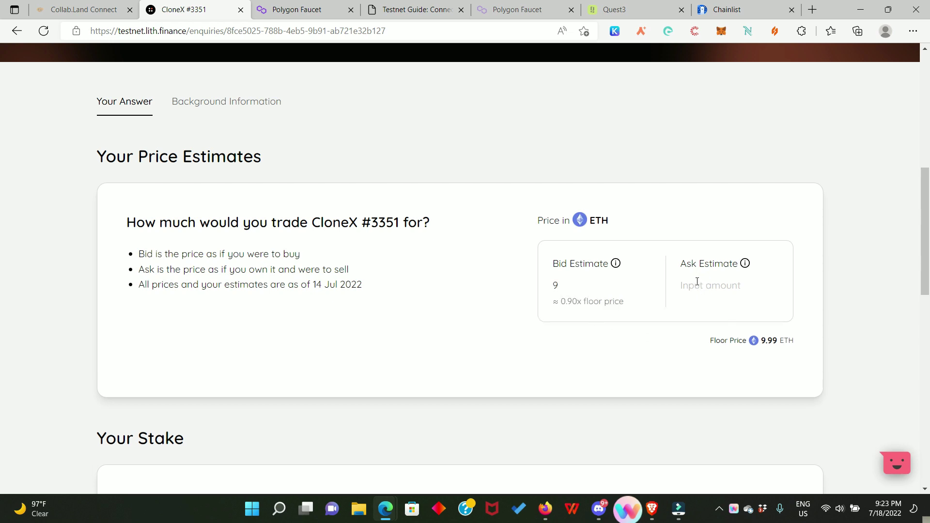
pyautogui.click(695, 282)
pyautogui.write('1')
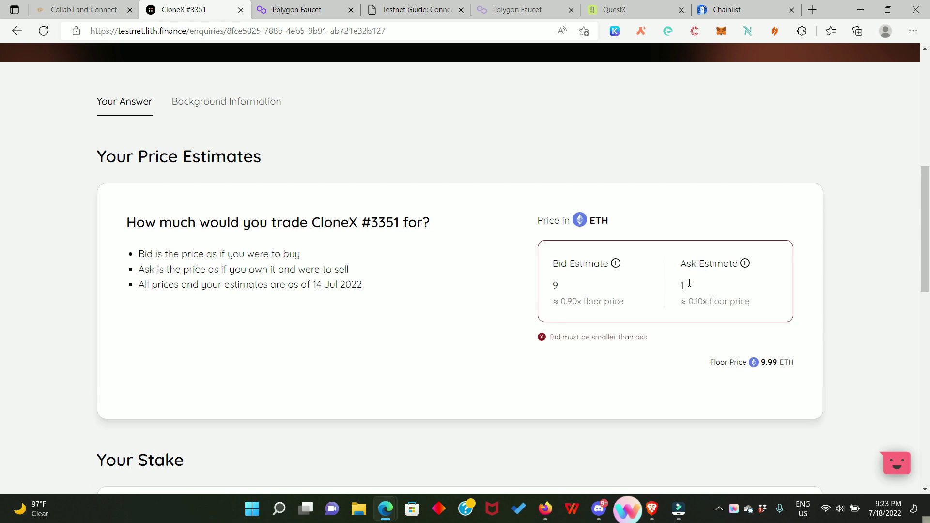
pyautogui.write('2')
pyautogui.scroll(-1, 606, 324)
pyautogui.scroll(-2, 606, 324)
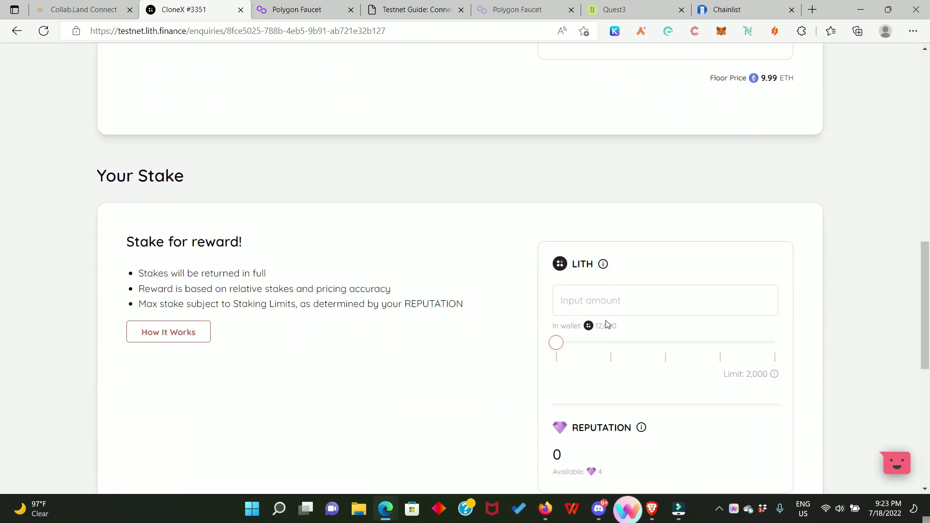
# Select and review the 'Stake for reward!' heading and the three staking rules.
pyautogui.moveTo(124, 239); pyautogui.dragTo(259, 240)
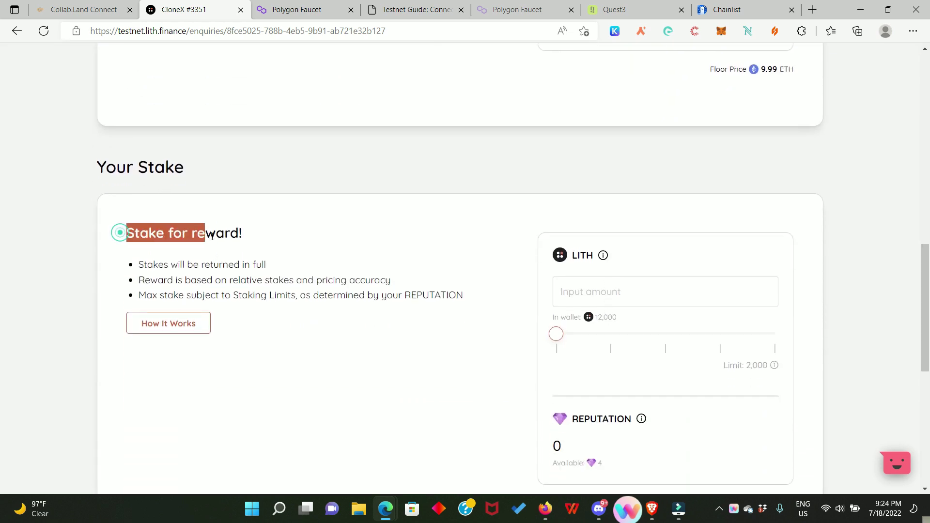
pyautogui.click(118, 263)
pyautogui.moveTo(117, 264); pyautogui.dragTo(312, 281)
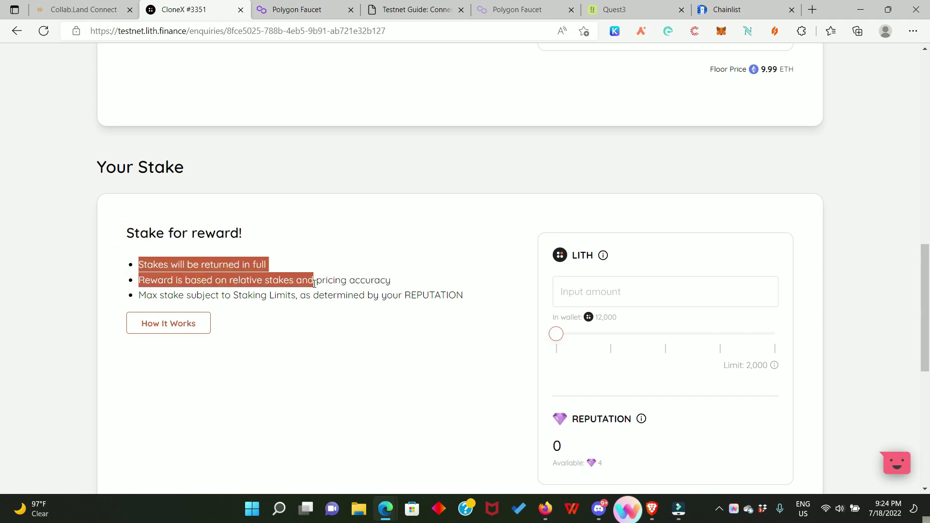
pyautogui.moveTo(314, 283); pyautogui.dragTo(369, 282)
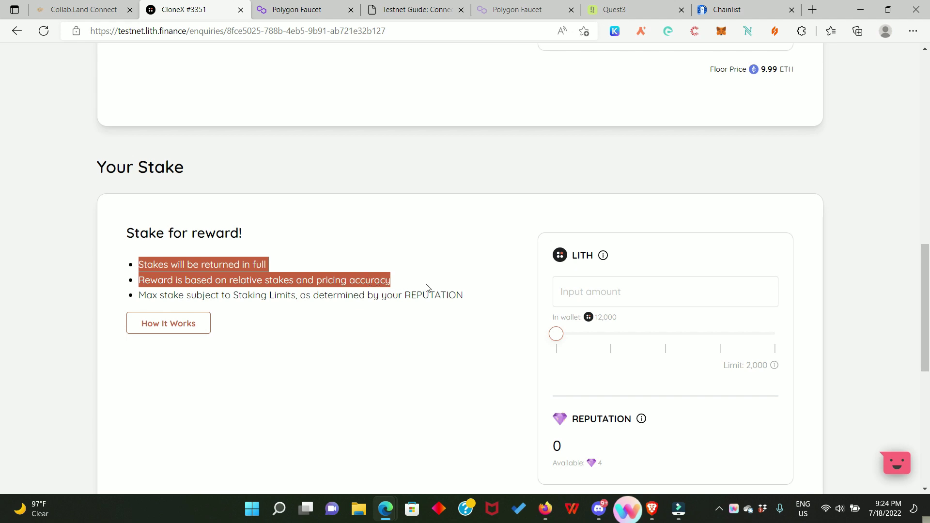
pyautogui.moveTo(427, 288); pyautogui.dragTo(452, 295)
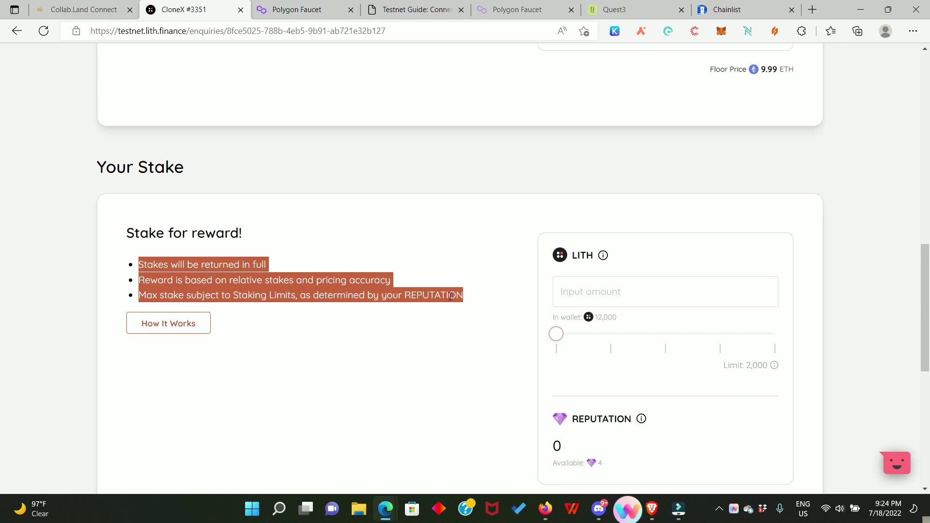
pyautogui.click(363, 353)
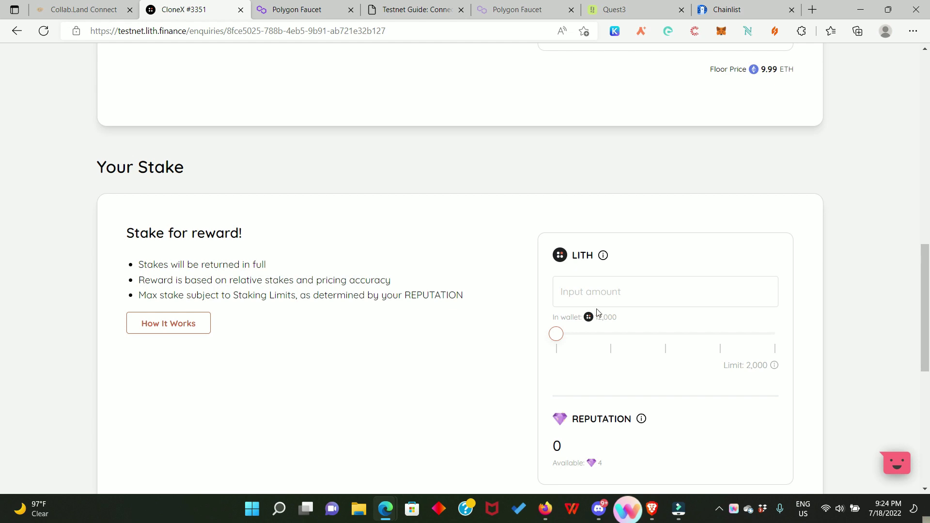
# Enter the LITH stake, trying 5000 and 3000 before settling on the 2000 maximum with 4 reputation.
pyautogui.click(629, 292)
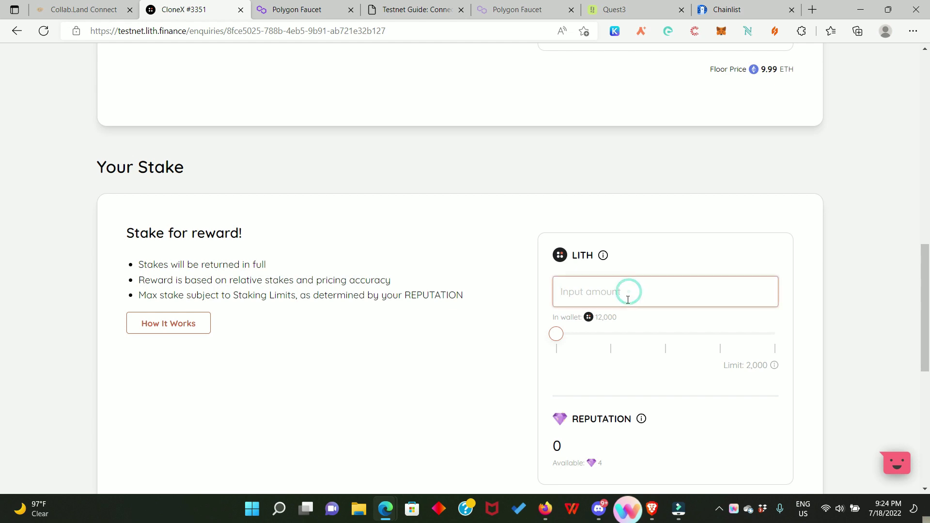
pyautogui.write('5000')
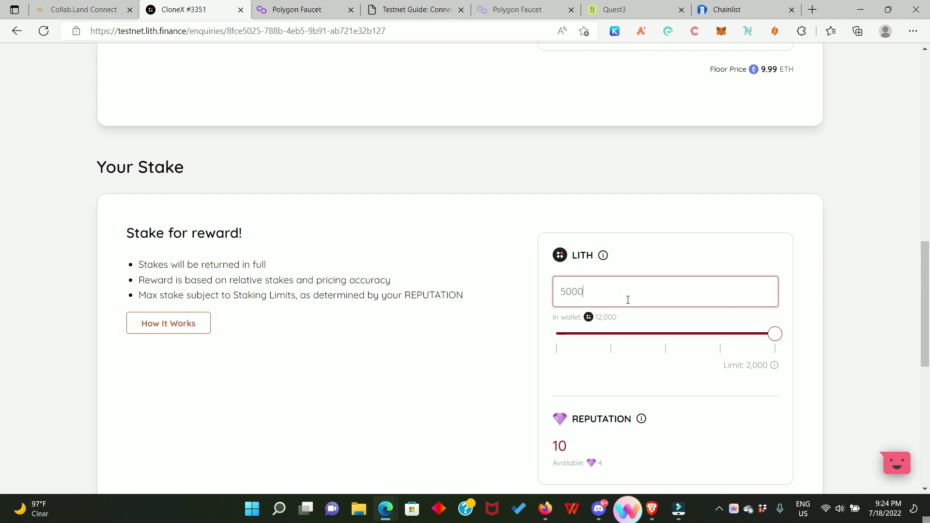
pyautogui.doubleClick(584, 293)
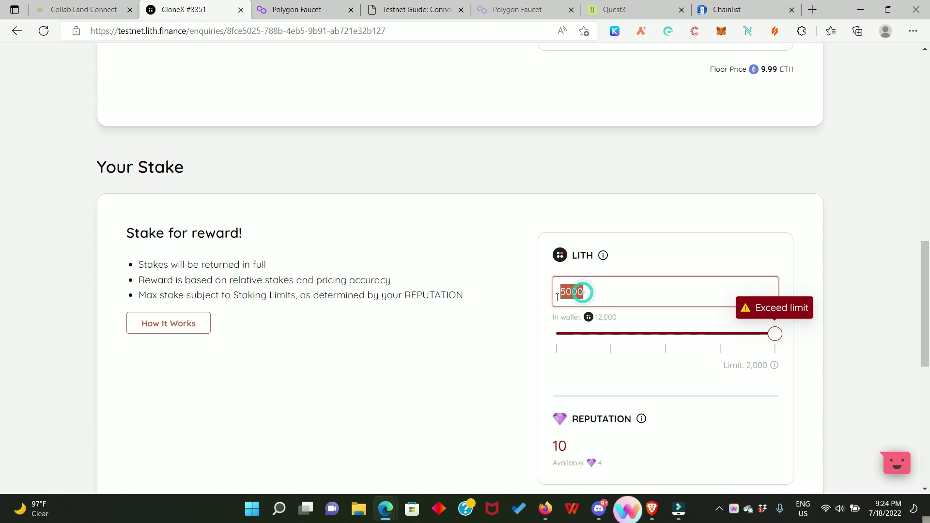
pyautogui.write('3000')
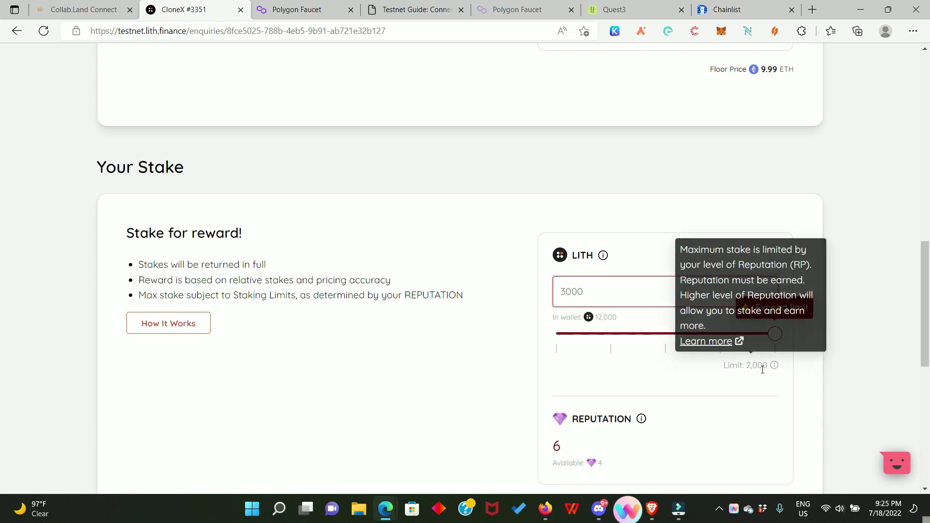
pyautogui.moveTo(589, 297); pyautogui.dragTo(525, 288)
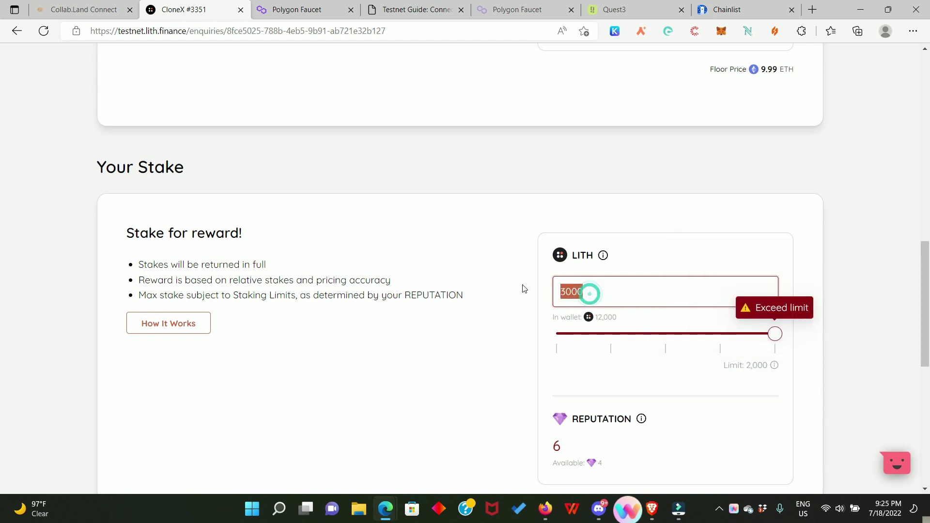
pyautogui.write('2000')
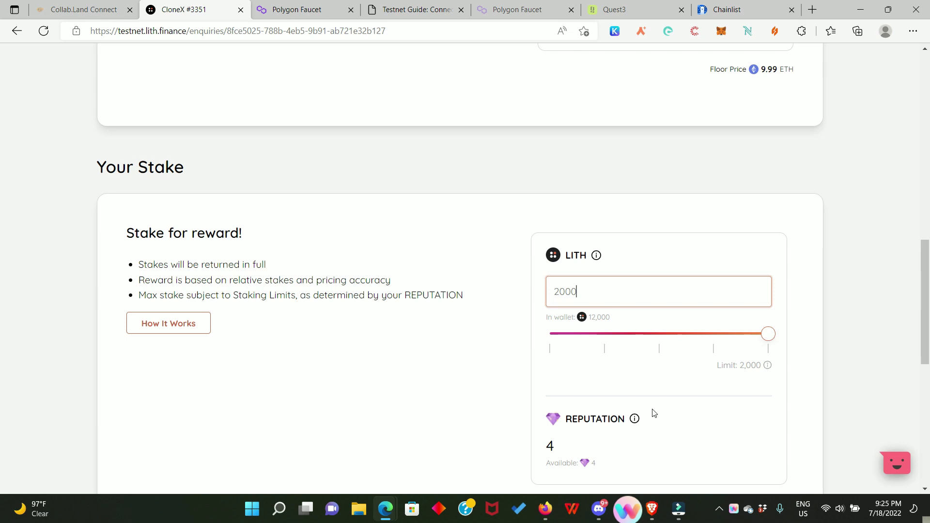
pyautogui.scroll(-1, 669, 428)
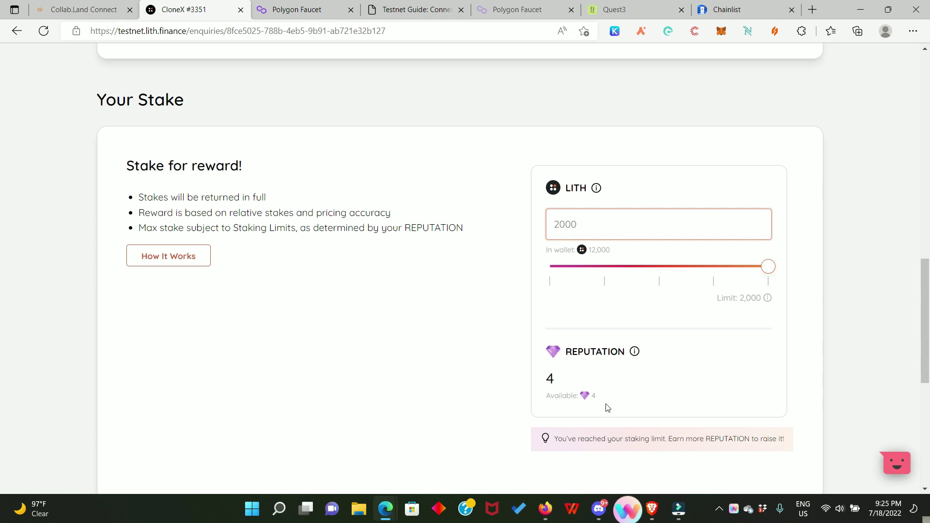
pyautogui.scroll(-1, 606, 407)
pyautogui.tripleClick(795, 372)
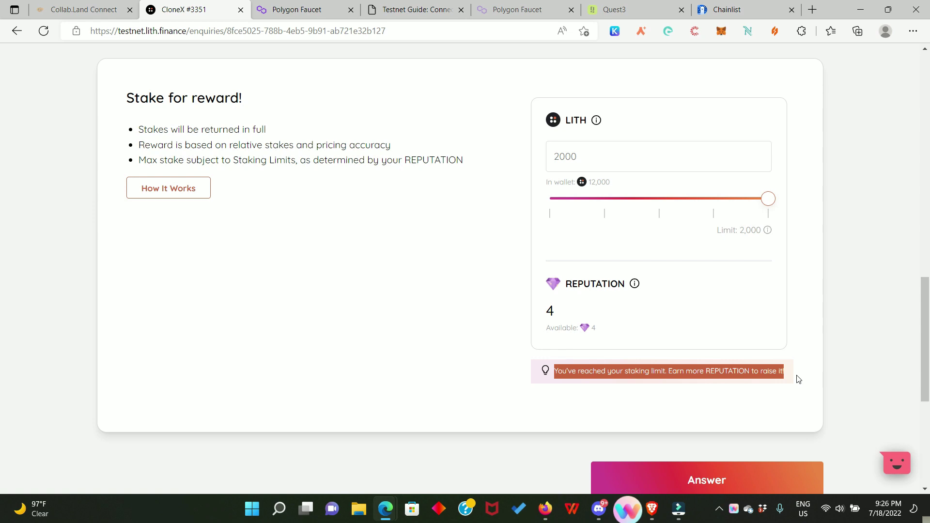
pyautogui.click(405, 368)
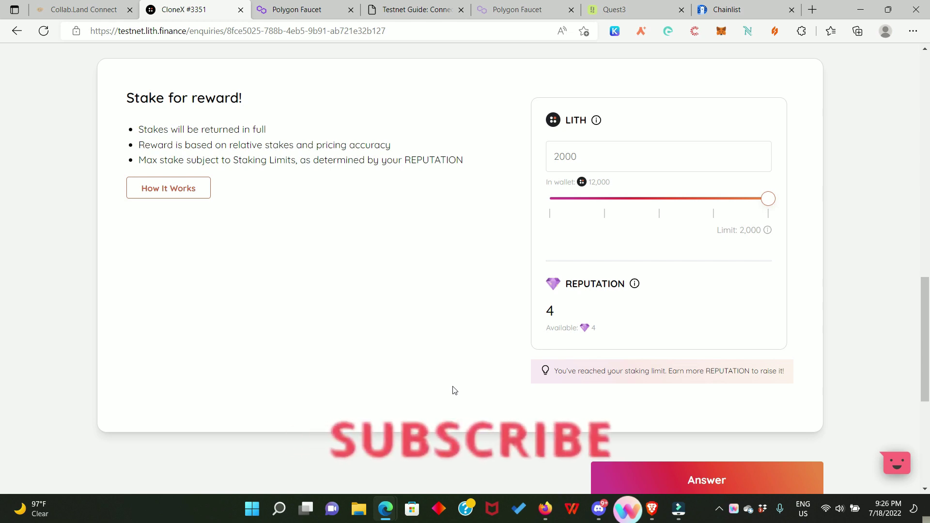
pyautogui.scroll(-2, 452, 389)
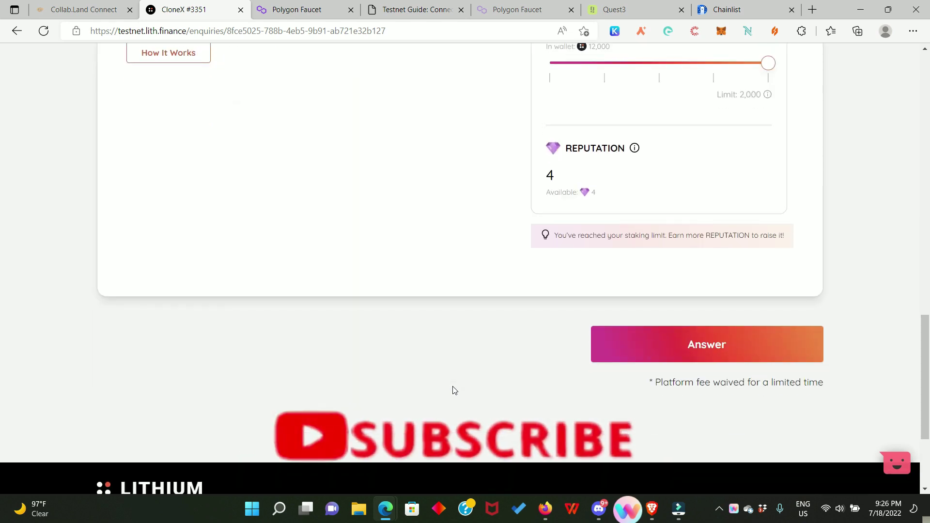
# Answer the CloneX #3351 quest, signing the payload and confirming the transaction in MetaMask.
pyautogui.click(708, 354)
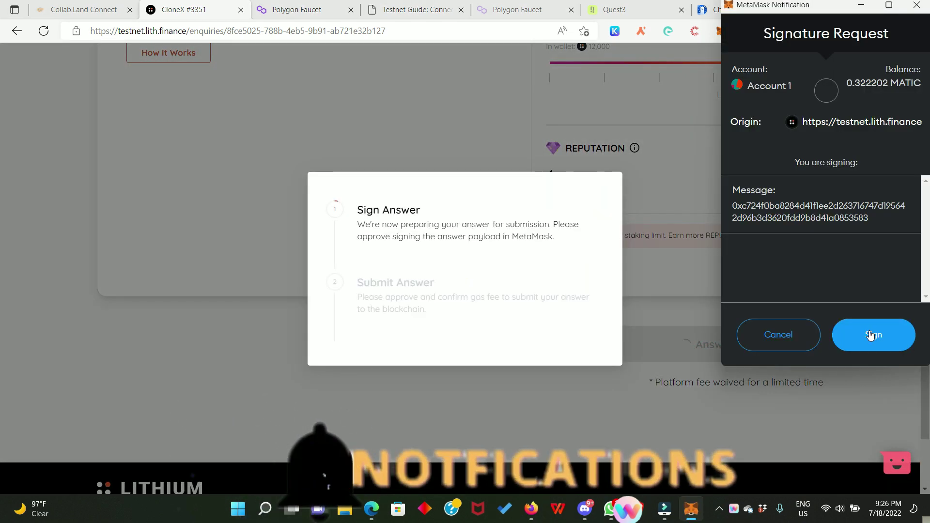
pyautogui.click(872, 335)
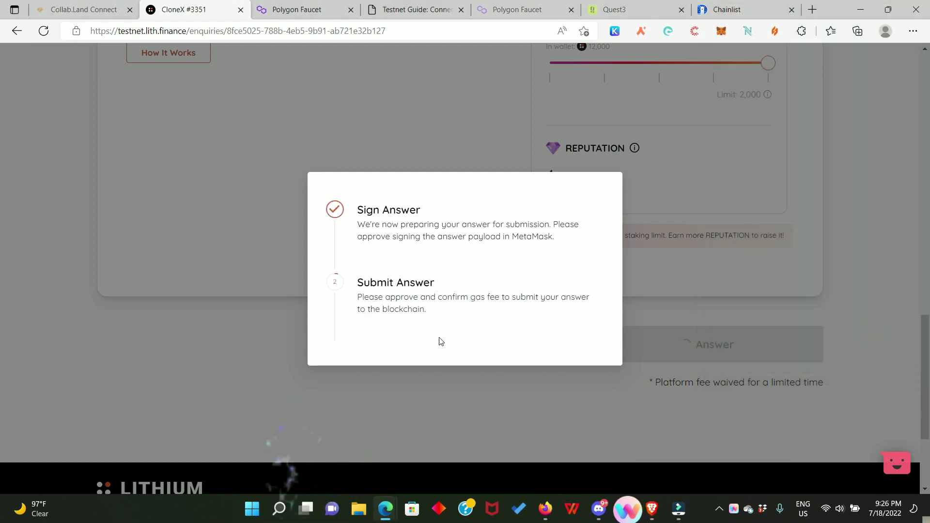
pyautogui.click(868, 343)
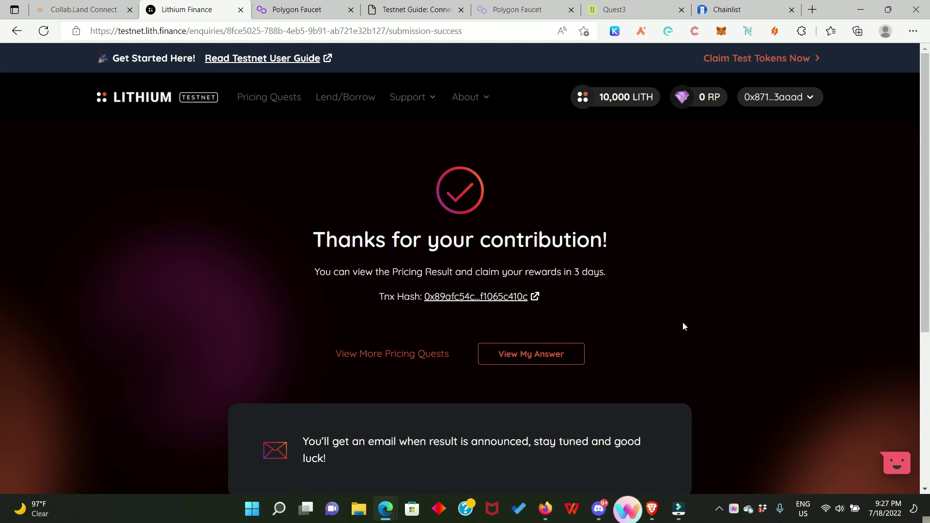
pyautogui.scroll(-3, 681, 323)
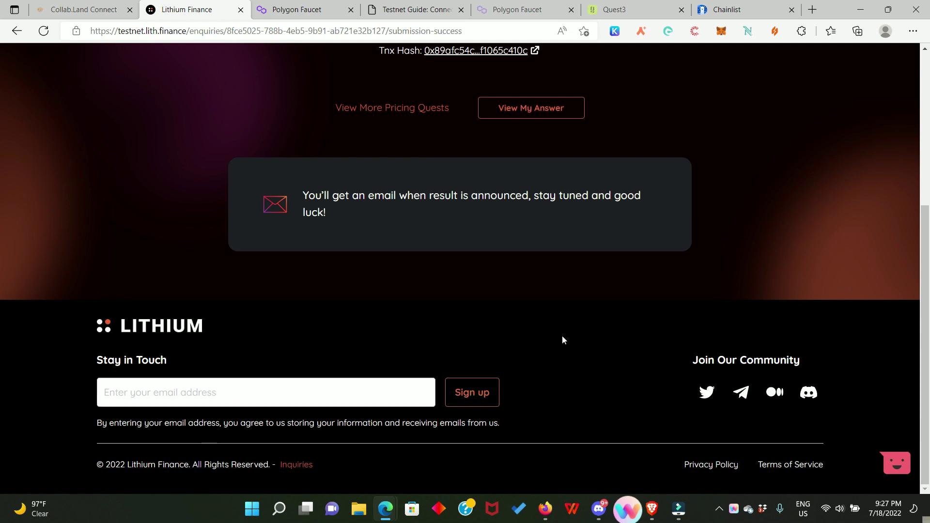
pyautogui.scroll(3, 425, 346)
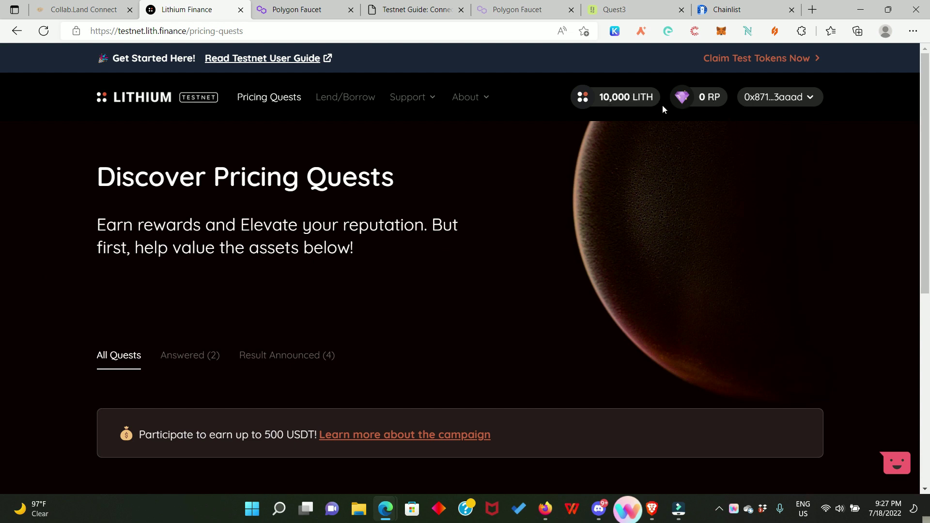
pyautogui.scroll(-2, 566, 227)
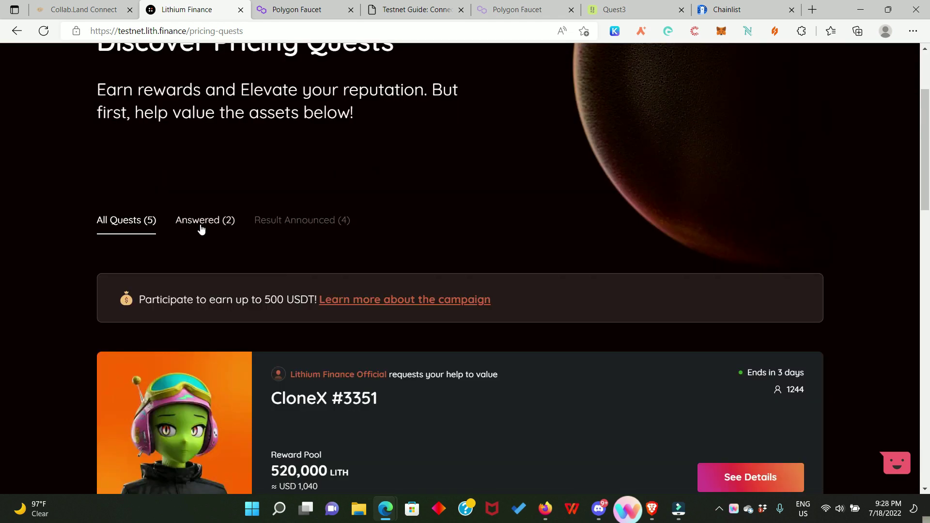
# Filter to Answered quests and view the BAYC #9055 pricing result.
pyautogui.click(207, 223)
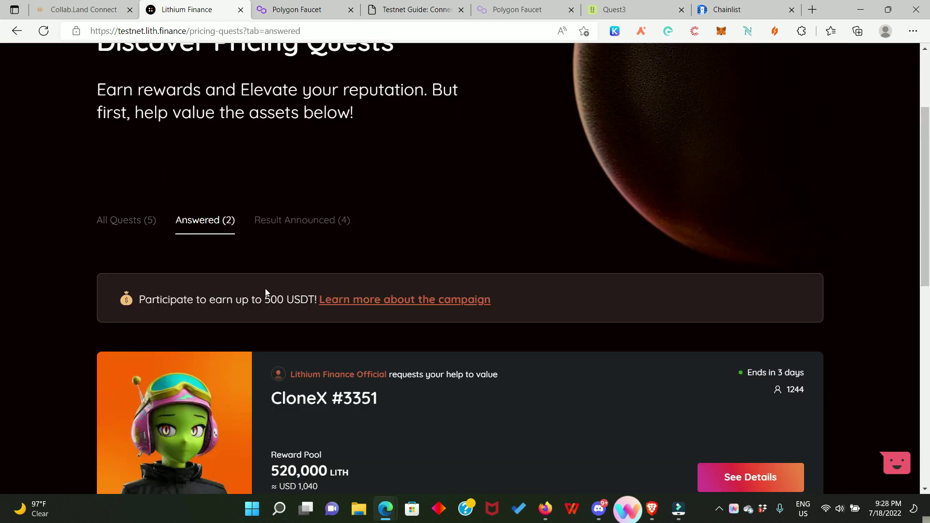
pyautogui.scroll(-1, 282, 331)
pyautogui.scroll(-1, 282, 330)
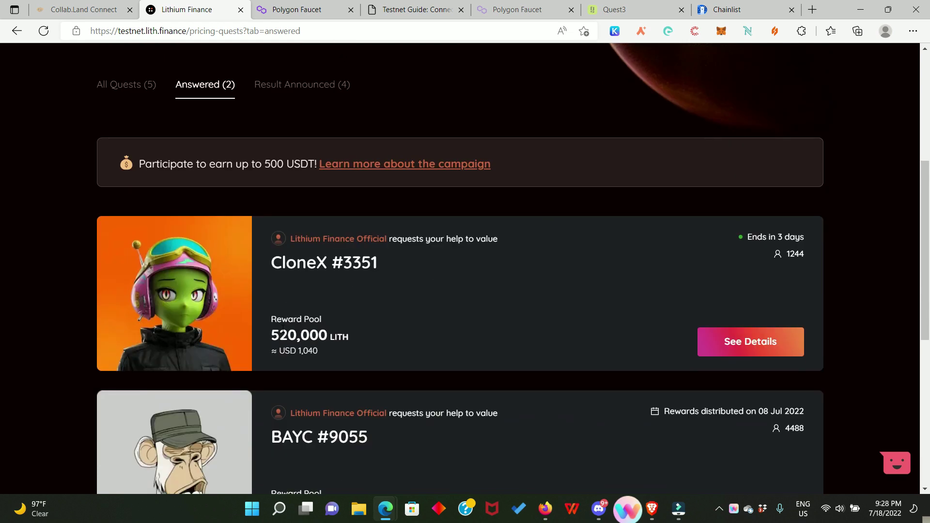
pyautogui.scroll(-1, 282, 330)
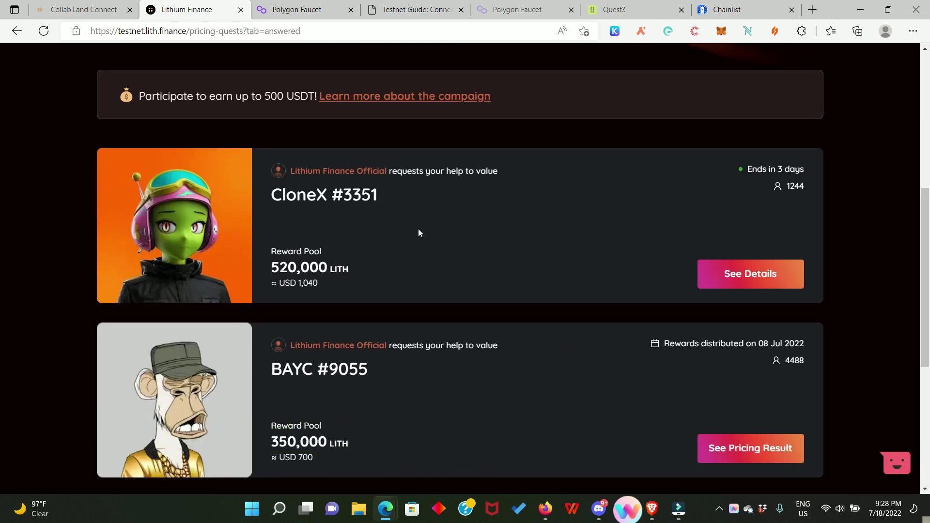
pyautogui.scroll(-1, 418, 232)
pyautogui.scroll(-1, 428, 262)
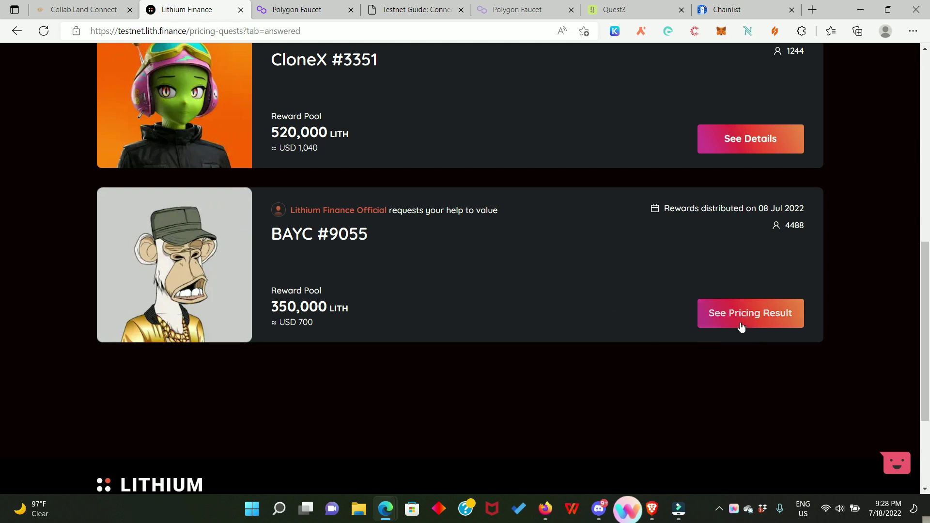
pyautogui.click(774, 316)
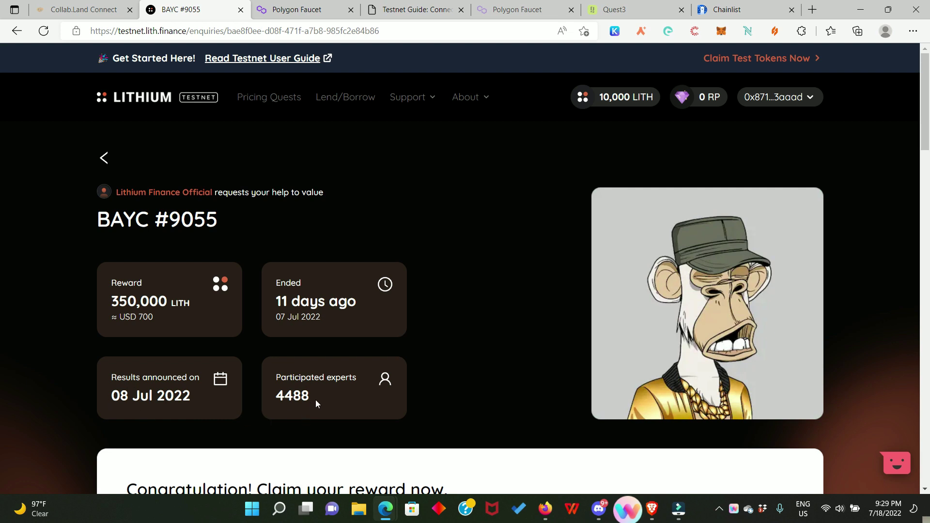
pyautogui.scroll(-1, 321, 394)
pyautogui.scroll(-1, 321, 395)
pyautogui.scroll(-1, 321, 394)
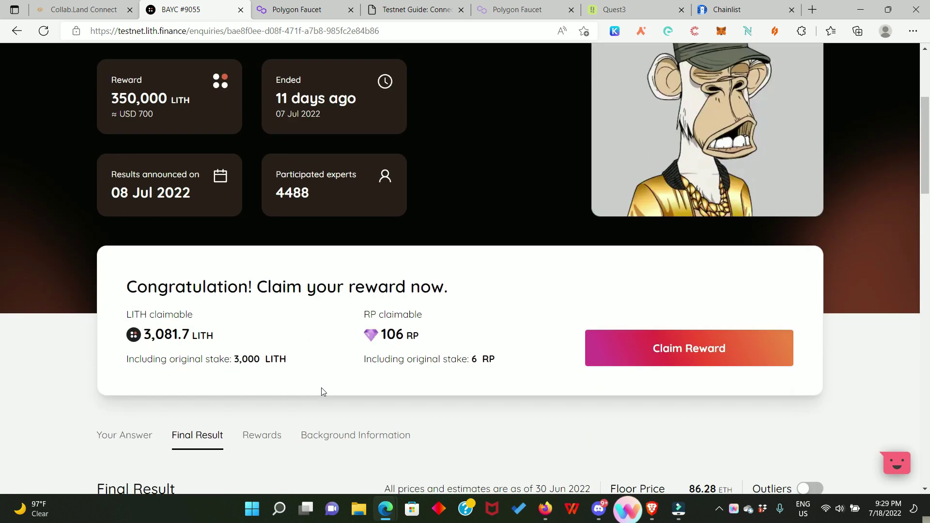
pyautogui.moveTo(126, 291); pyautogui.dragTo(451, 289)
pyautogui.moveTo(117, 313); pyautogui.dragTo(230, 334)
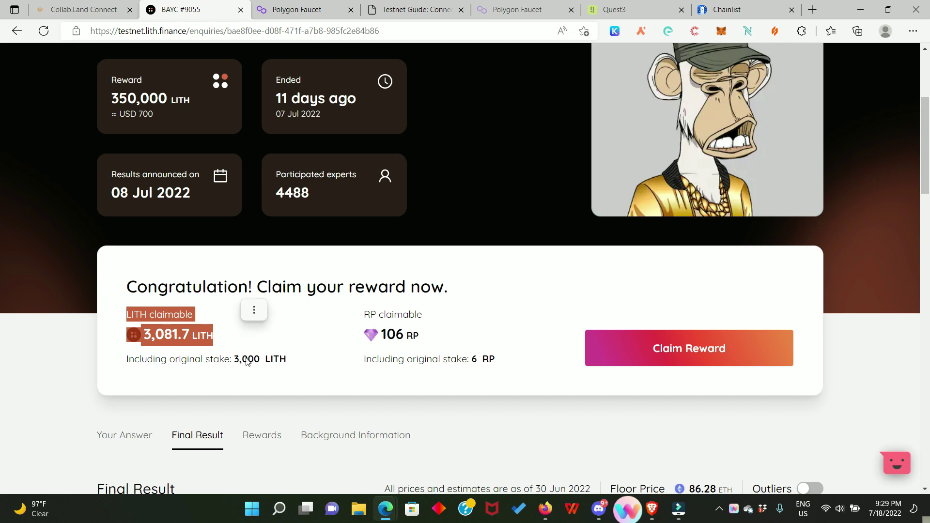
pyautogui.click(286, 377)
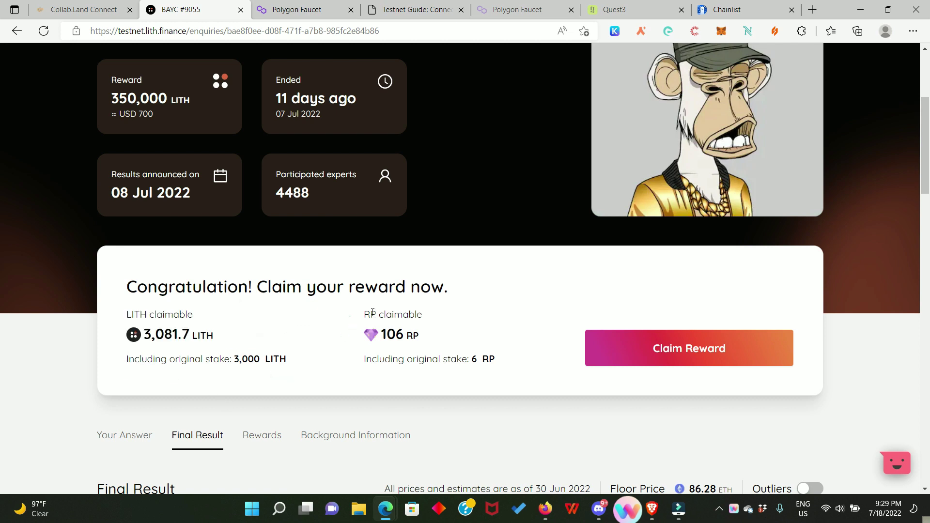
pyautogui.moveTo(350, 317); pyautogui.dragTo(436, 315)
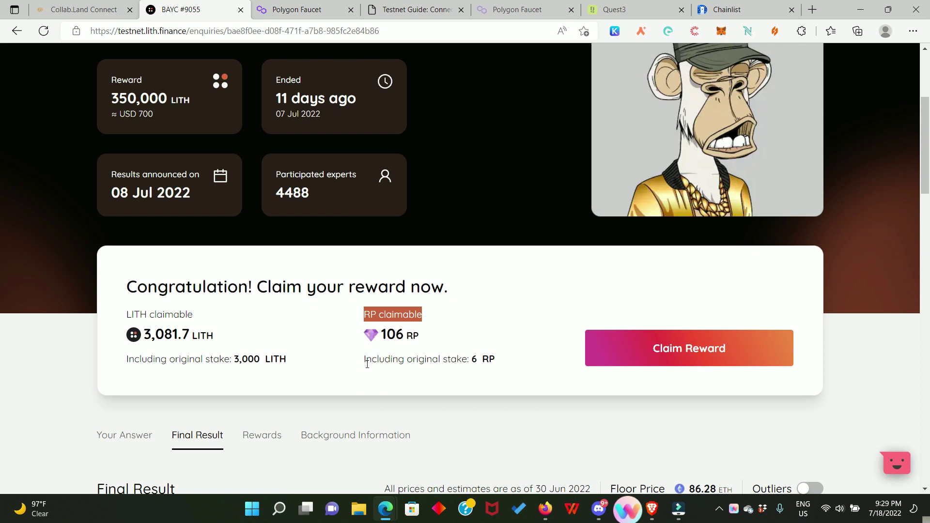
pyautogui.moveTo(356, 359); pyautogui.dragTo(515, 361)
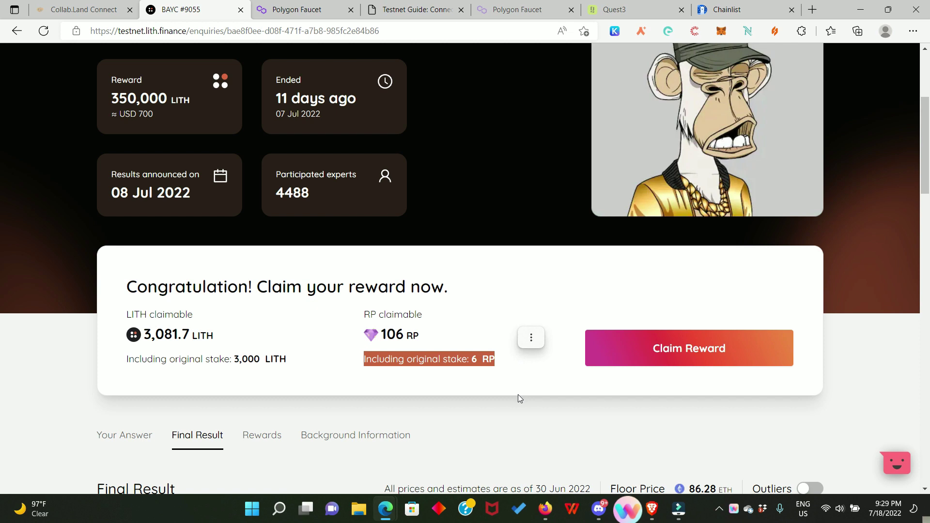
pyautogui.tripleClick(380, 336)
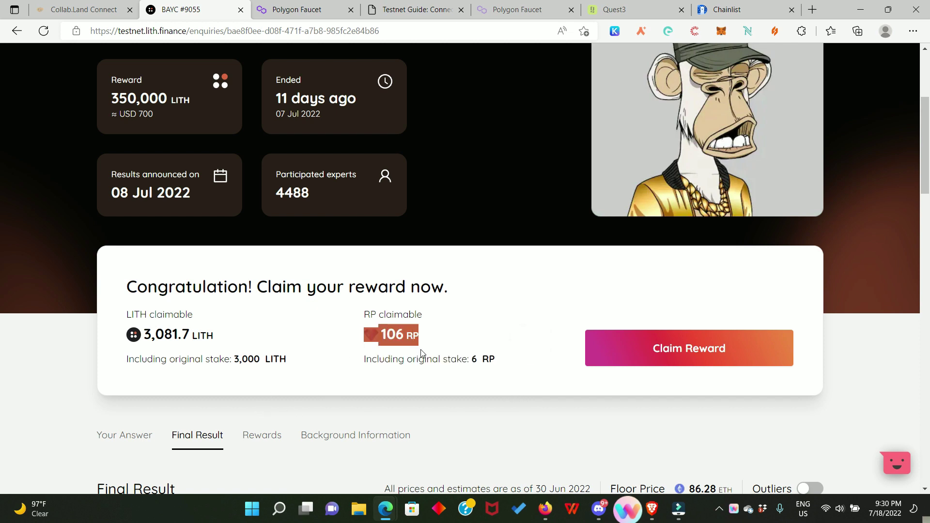
# Claim the BAYC #9055 reward and confirm the claim transaction in MetaMask.
pyautogui.click(684, 359)
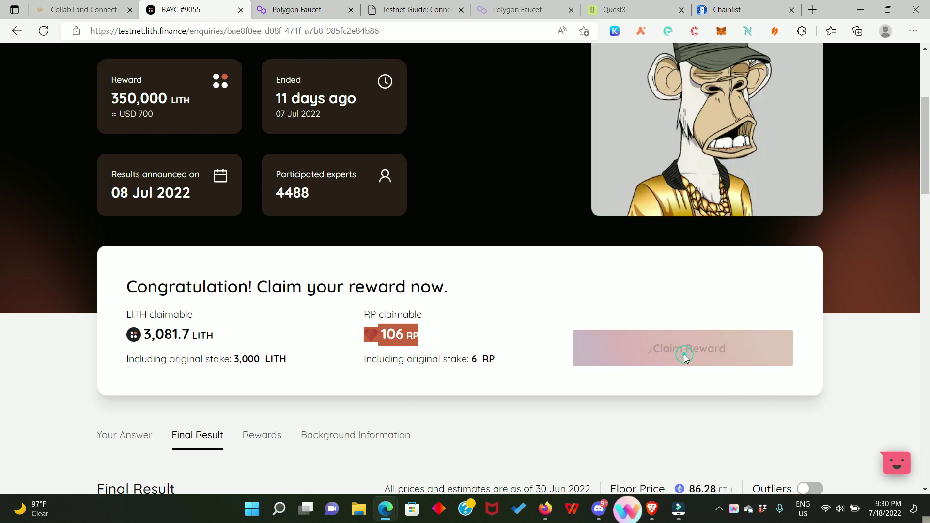
pyautogui.scroll(-1, 824, 291)
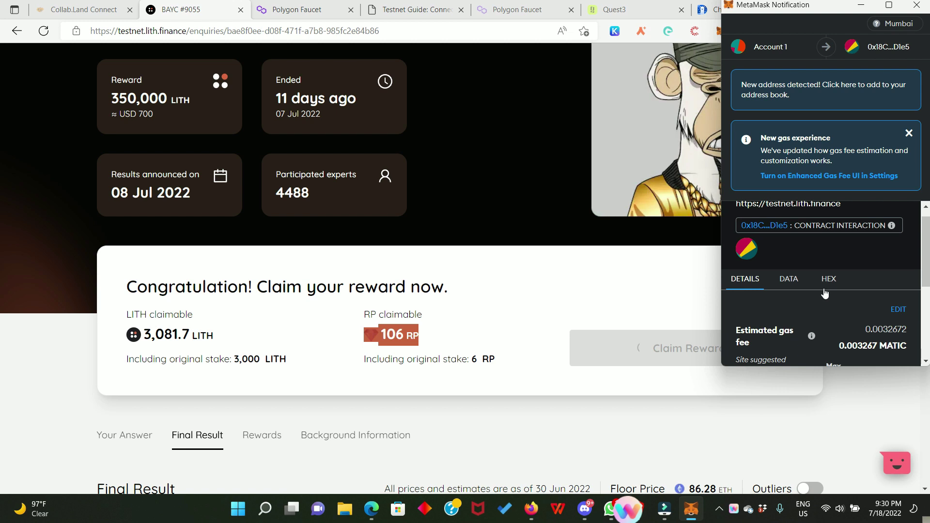
pyautogui.scroll(-2, 836, 305)
pyautogui.scroll(-2, 857, 327)
pyautogui.click(888, 354)
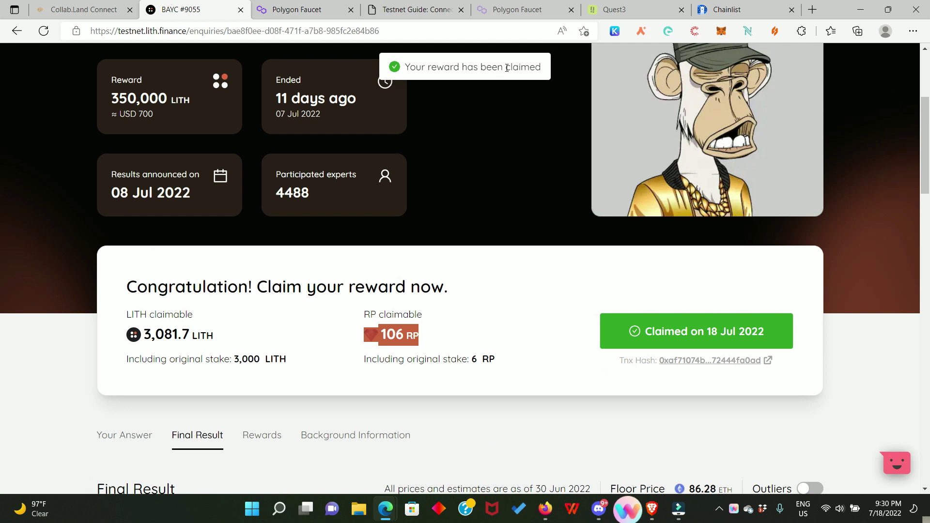
pyautogui.scroll(3, 541, 270)
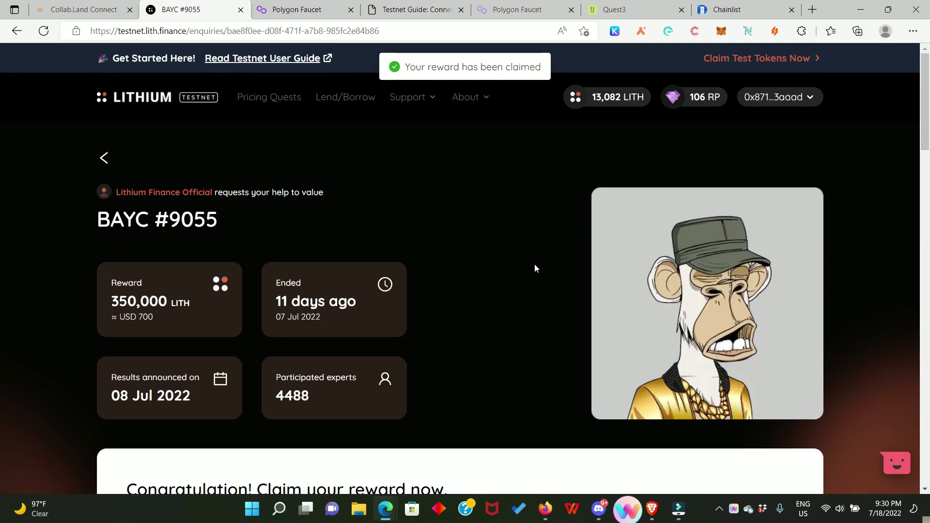